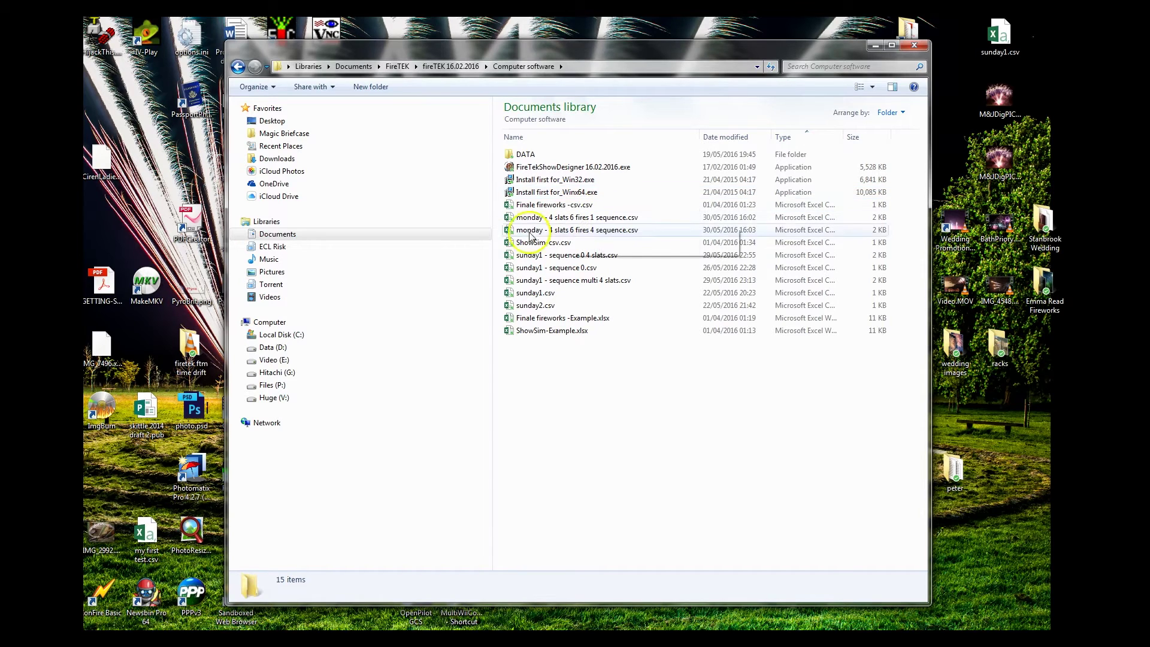
right_click(269, 323)
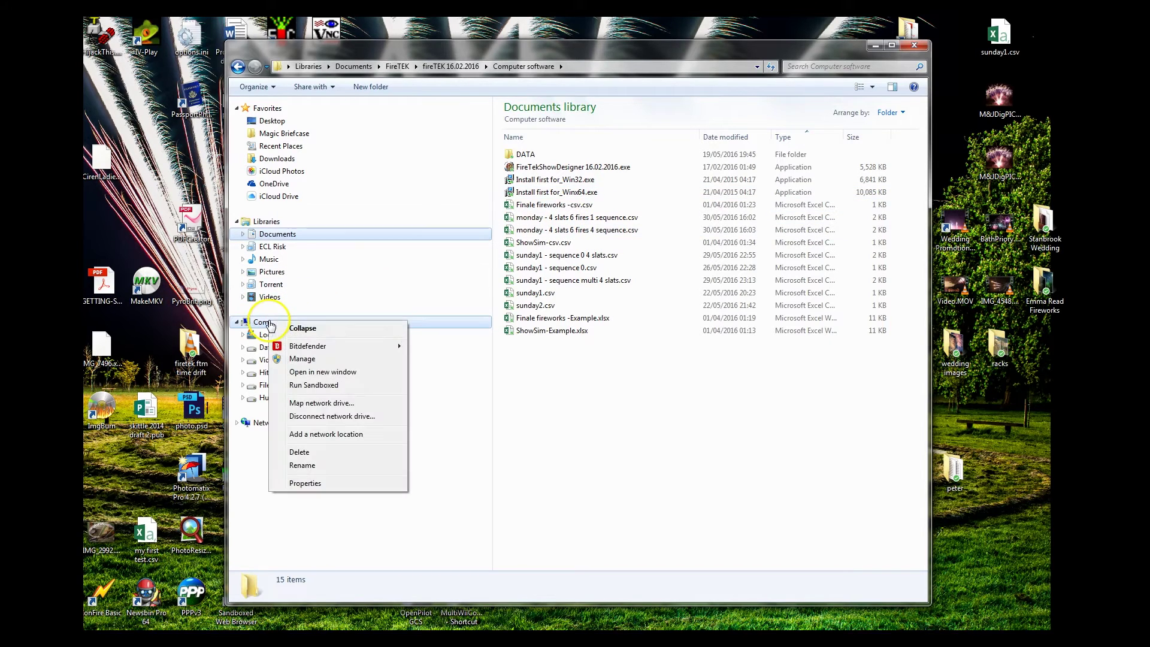
click(306, 483)
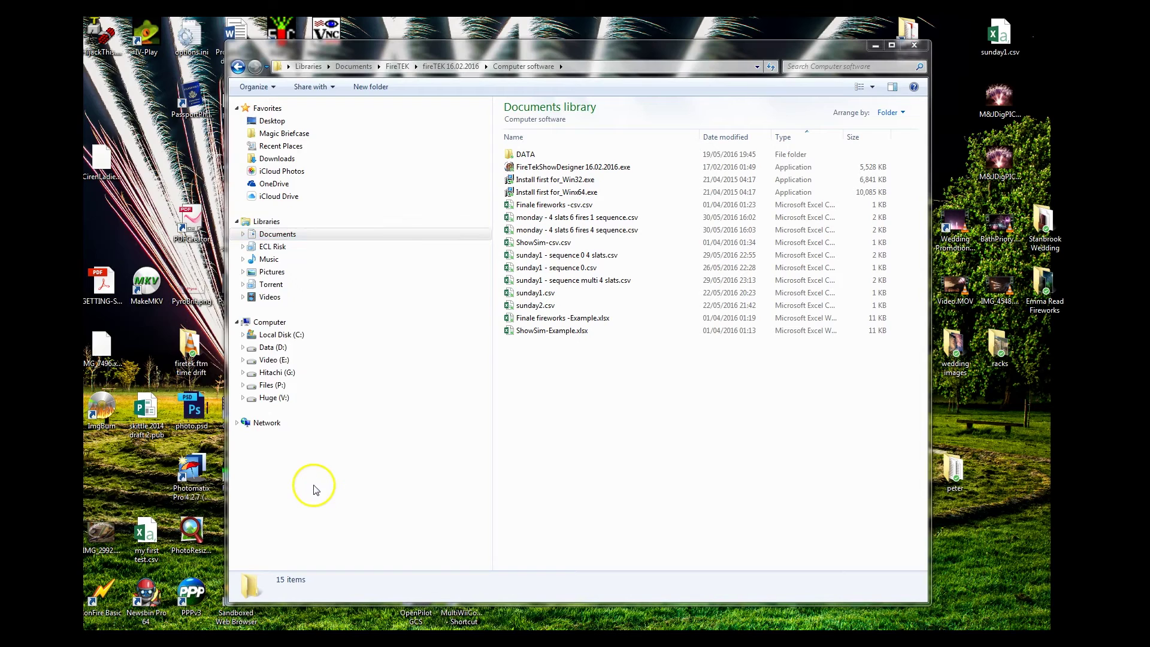
drag(226, 142, 582, 120)
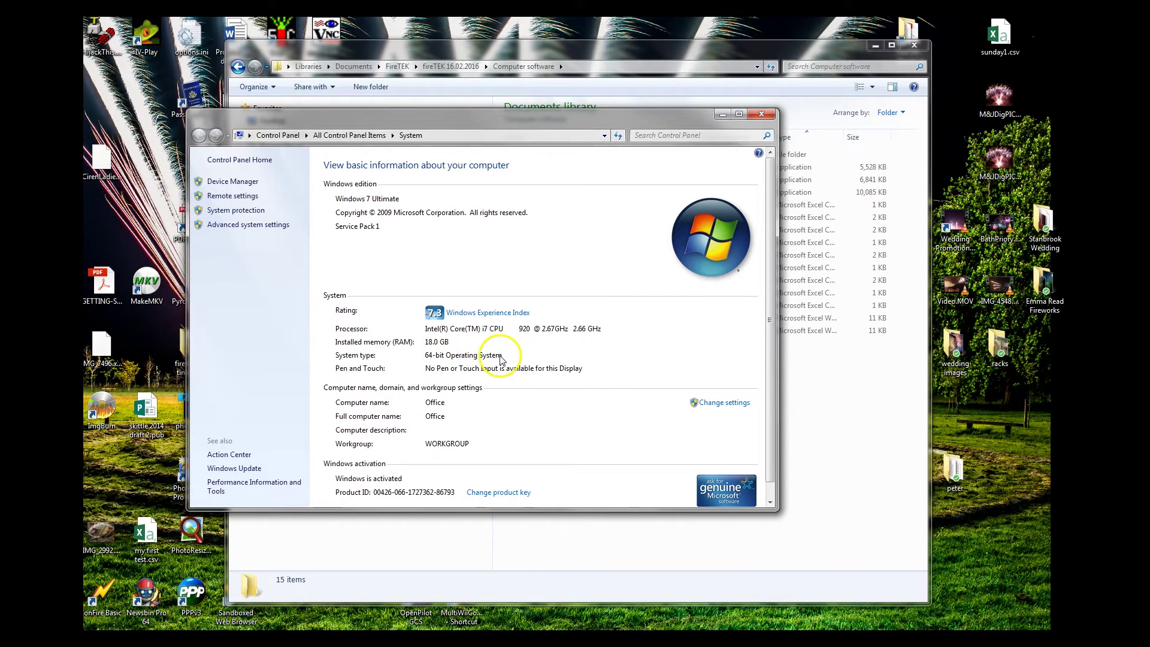
click(762, 116)
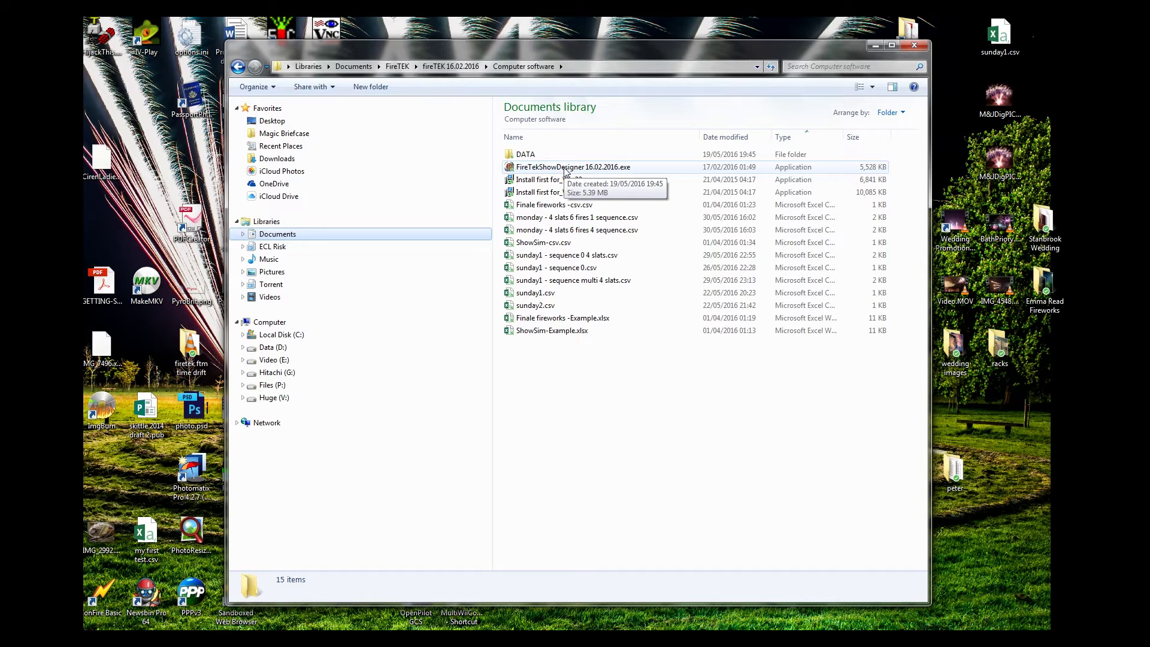
- Launch FireTekShowDesigner 16.02.2016.exe, allowing it past the security warning
double_click(566, 168)
click(516, 338)
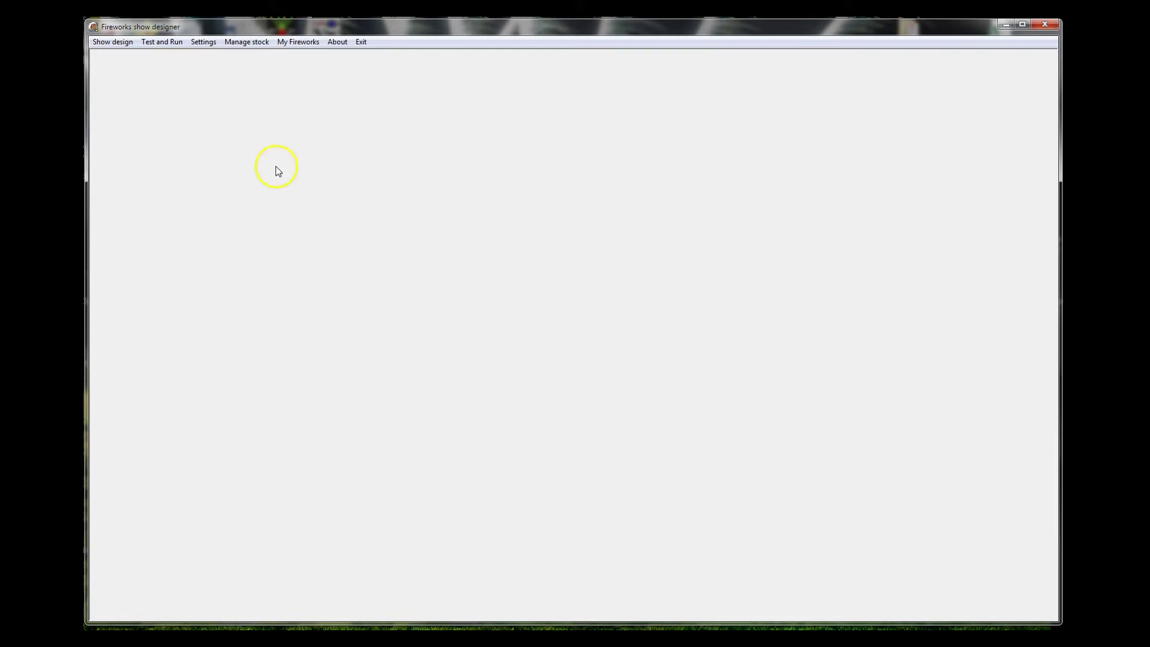
- Import script.csv from the Test / Run window and decline loading an audio file
click(162, 42)
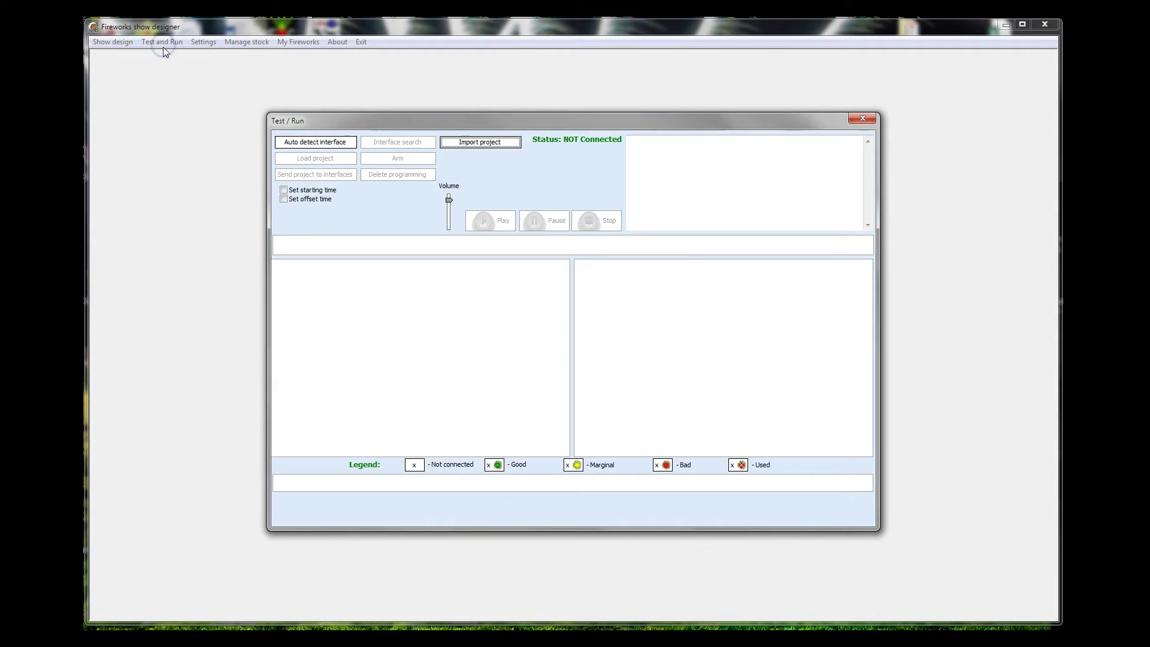
click(482, 142)
click(283, 142)
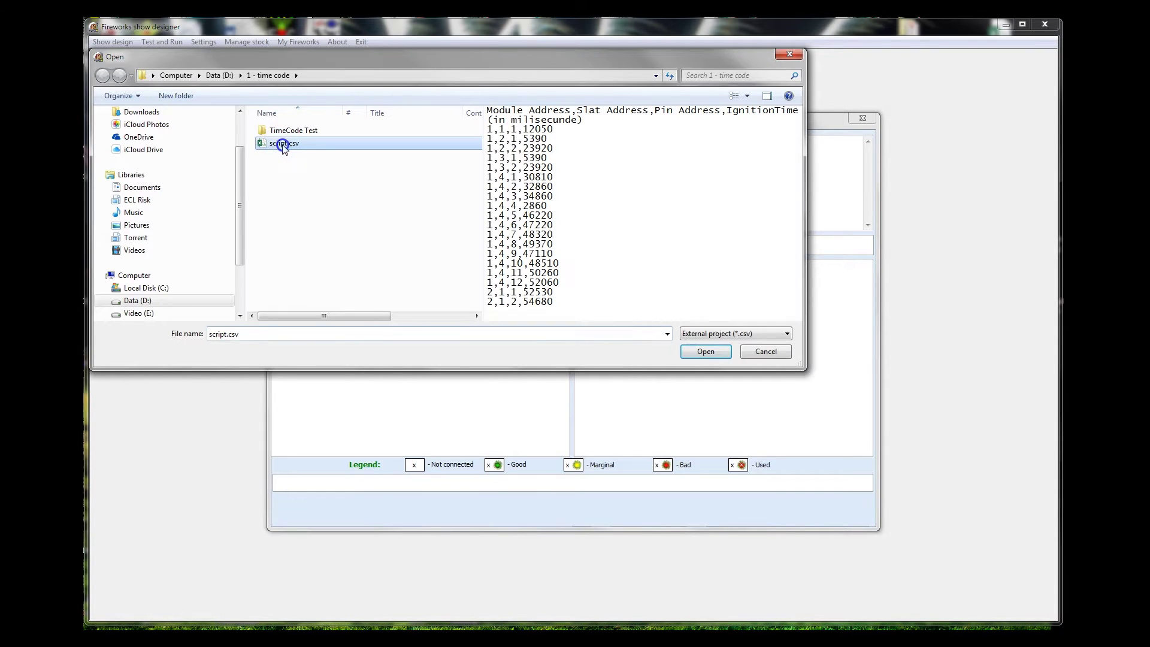
click(710, 352)
click(566, 337)
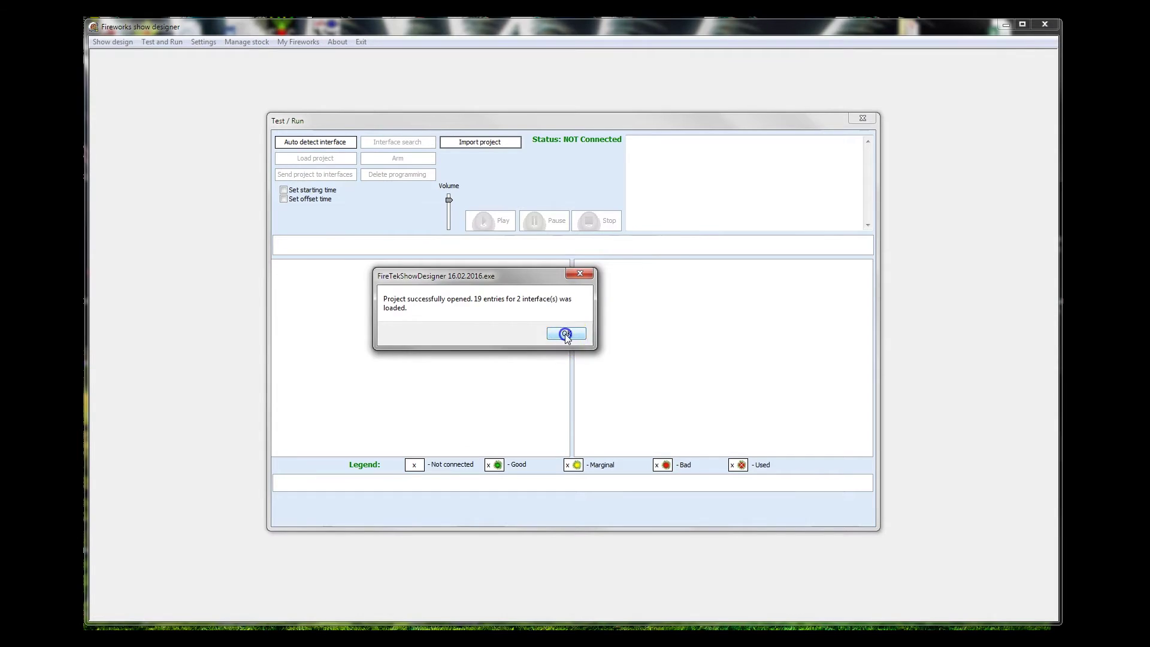
click(578, 337)
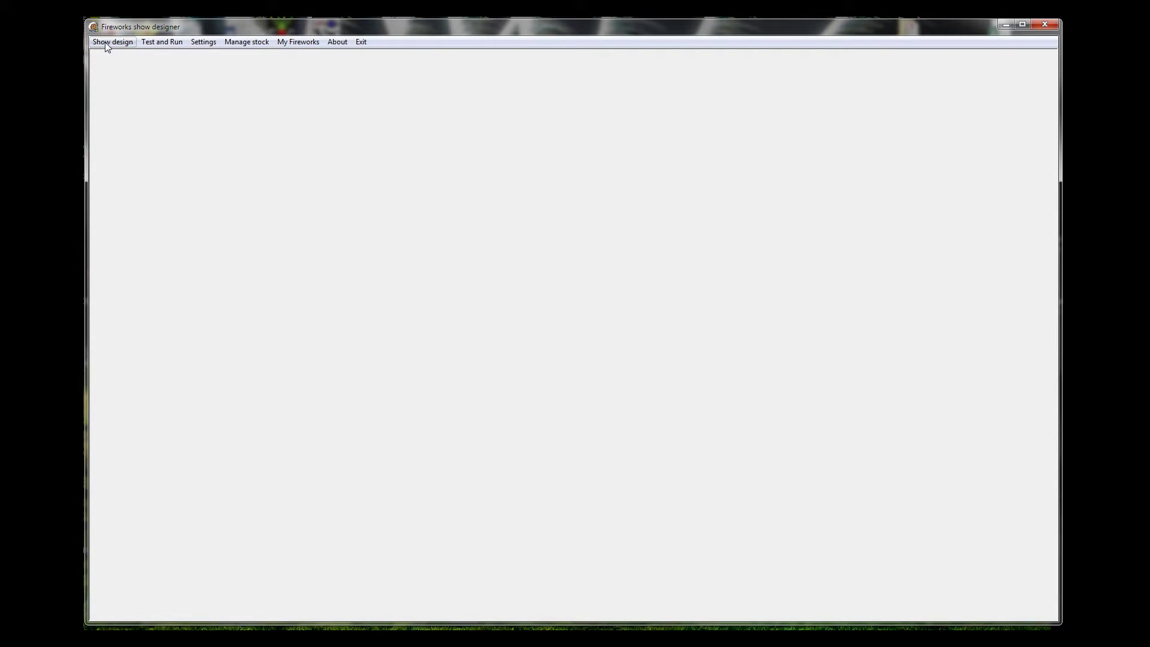
- Create a new project: title 'test design', where 'uk', description 'a test of 3 modules in 60 seconds'
click(109, 42)
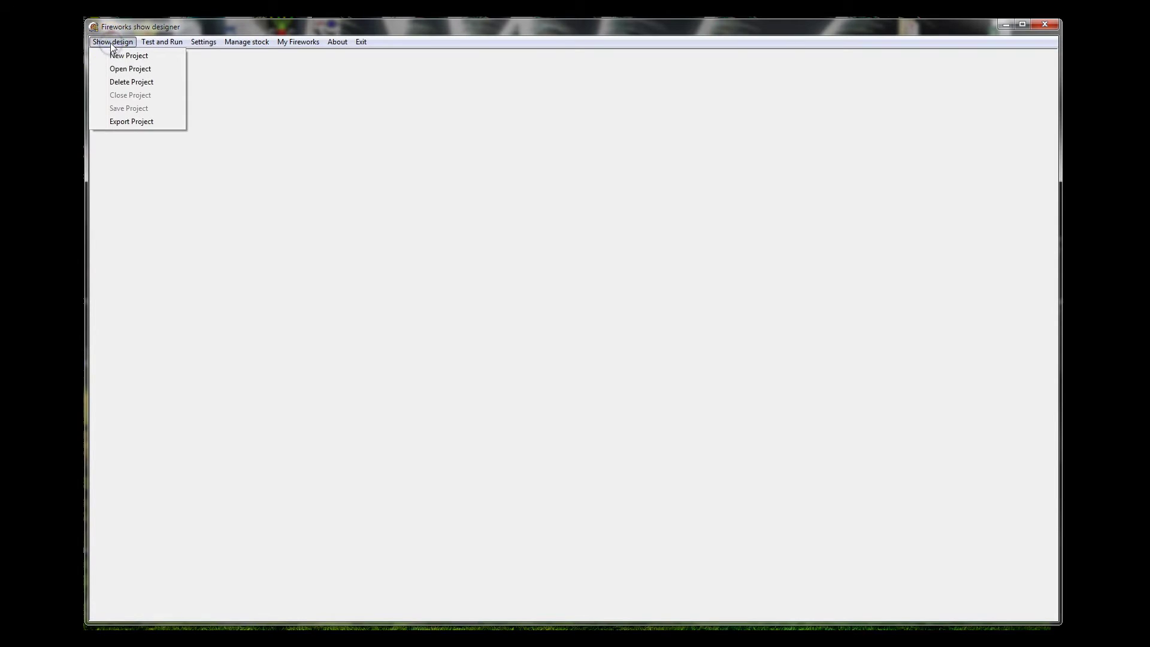
click(118, 55)
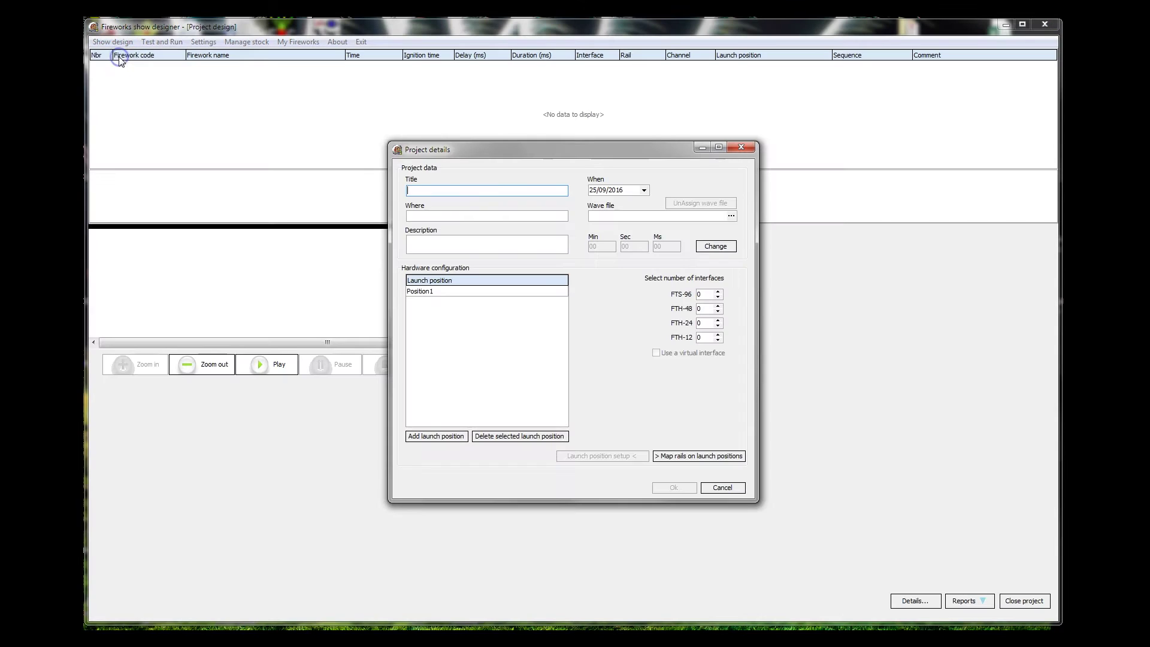
click(422, 244)
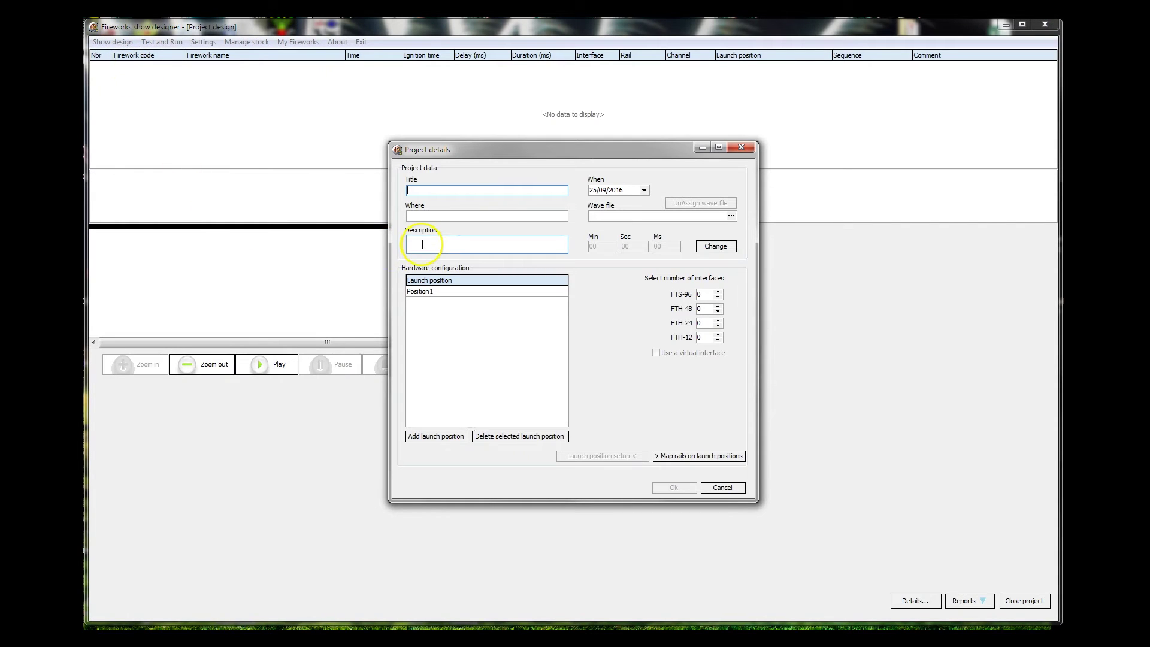
text(test desing)
key(BackSpace)
key(BackSpace)
key(BackSpace)
text(ign)
key(Tab)
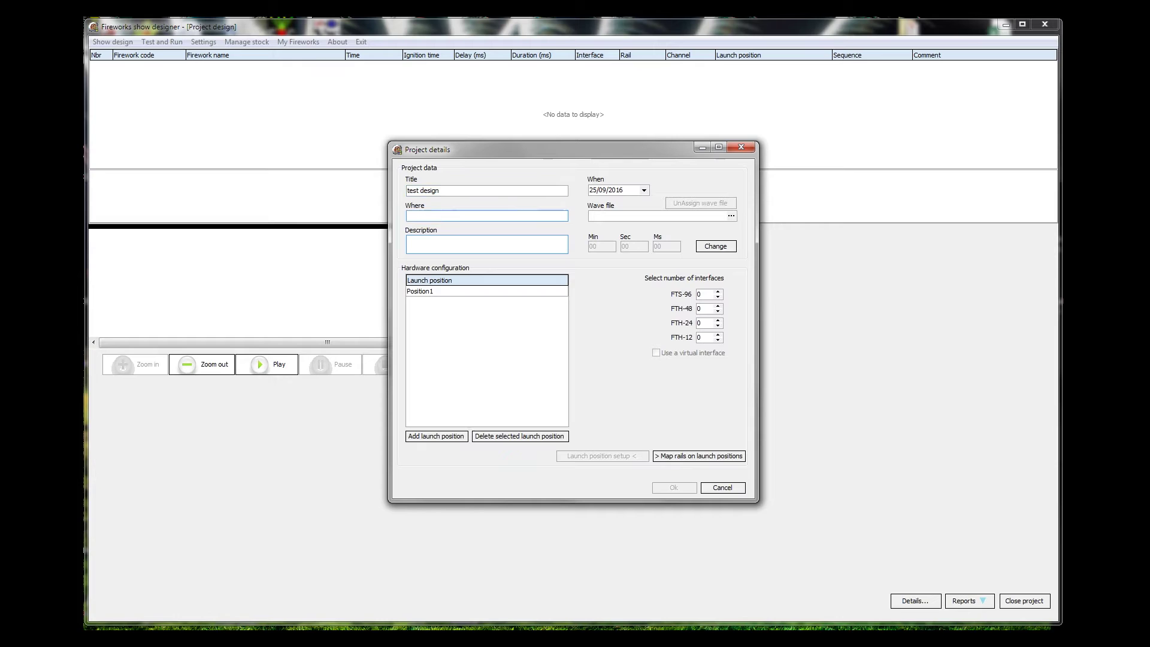
click(408, 240)
text(a test of 3 modules in 60 seconds)
click(598, 217)
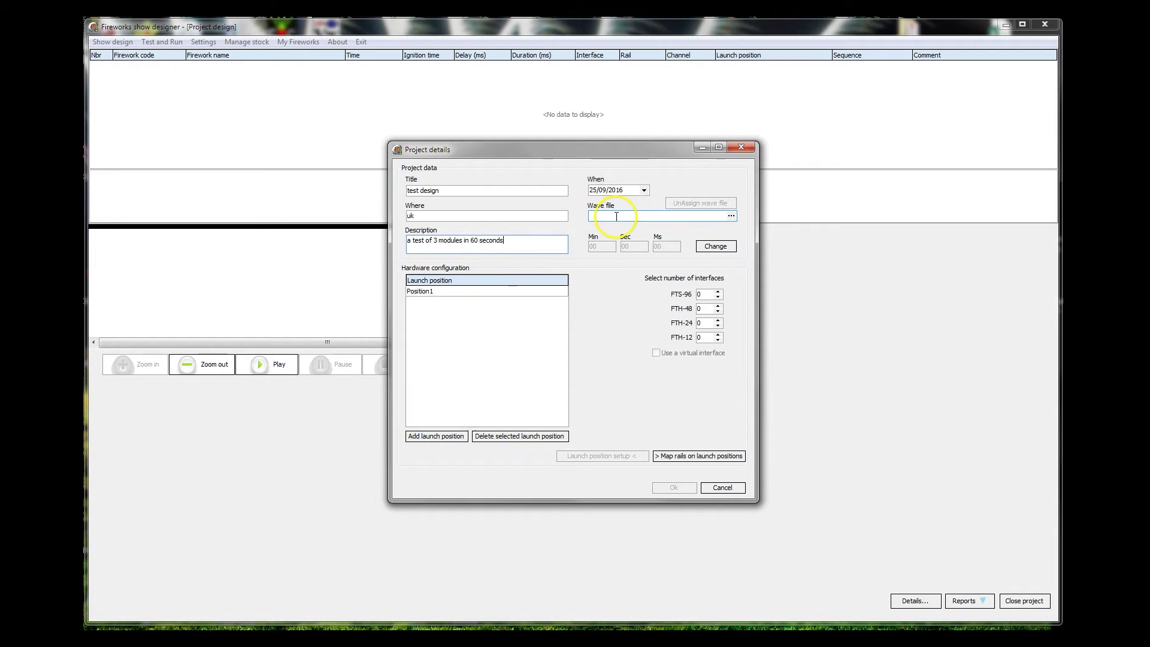
- Choose TimeCode Test_mixdown.wav in D:\1 - time code as the project's wave file
click(731, 216)
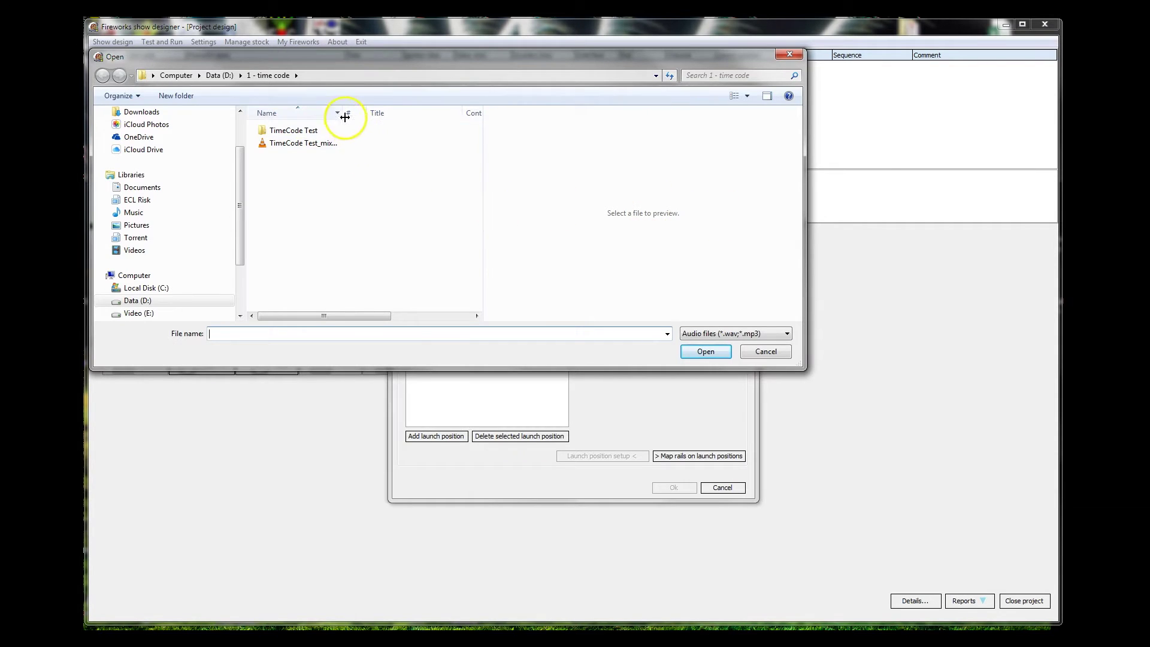
drag(342, 114, 431, 114)
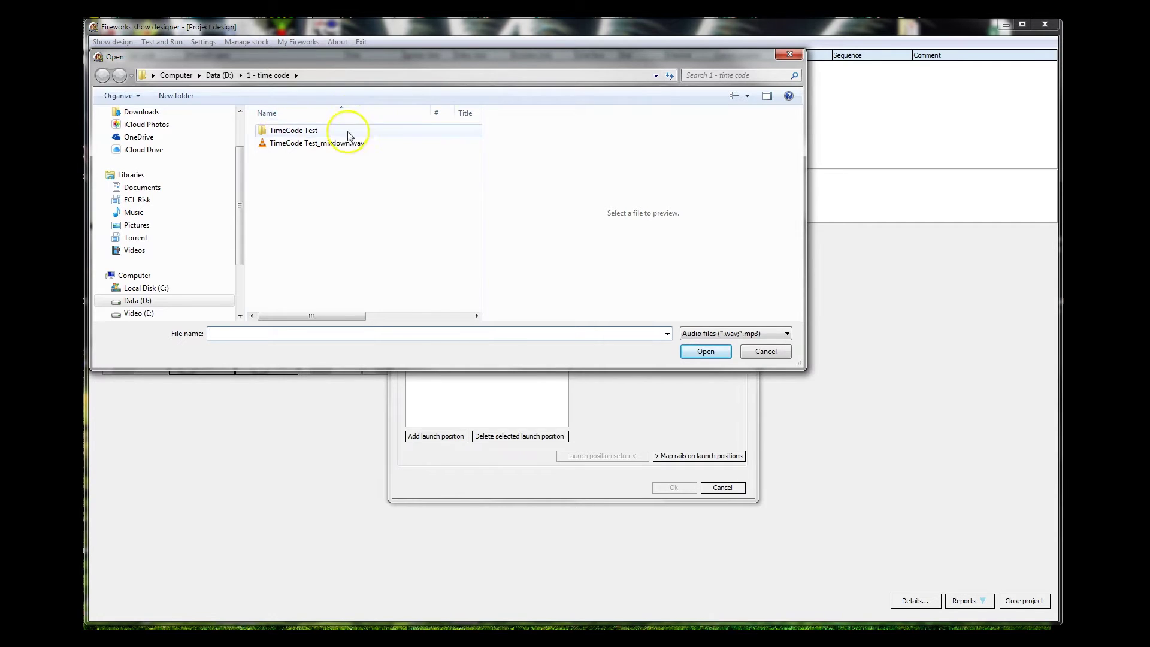
double_click(291, 131)
click(102, 76)
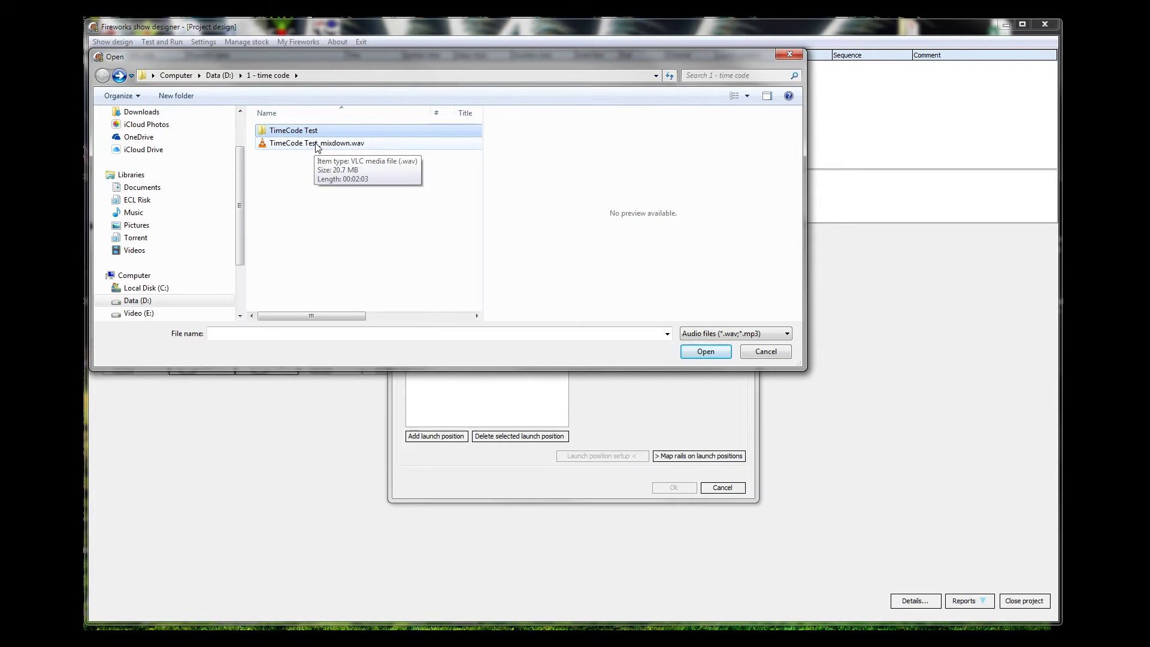
double_click(316, 144)
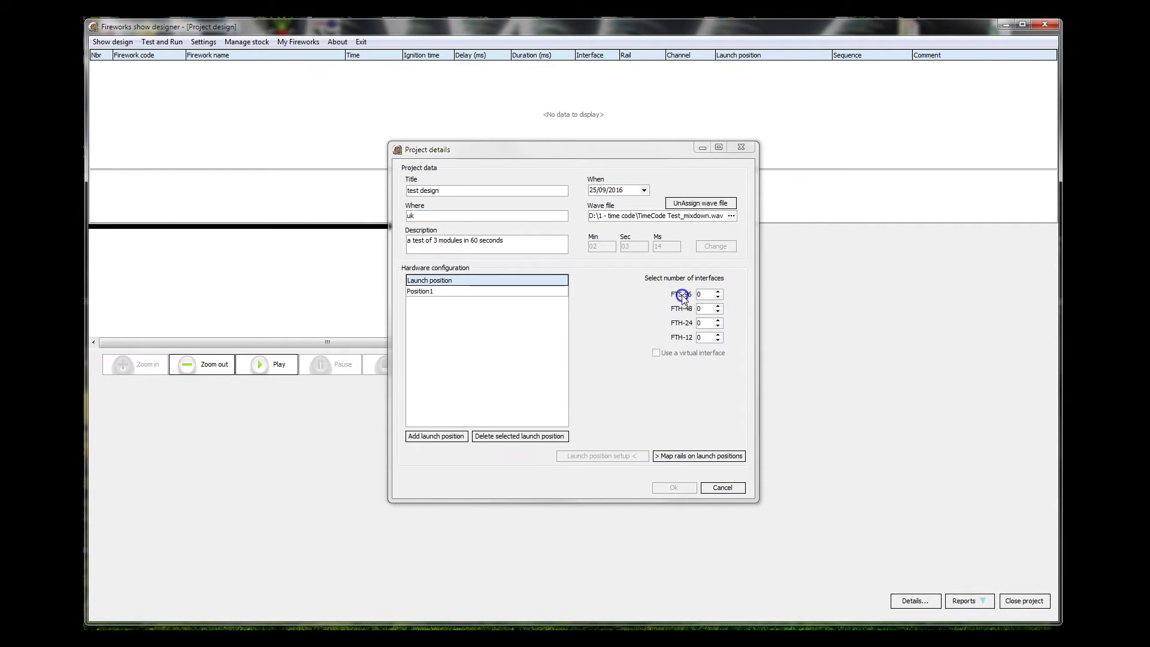
- Set the FTH-48 interface count to 3 and add the Middle 1 launch position
click(718, 305)
click(718, 305)
click(718, 305)
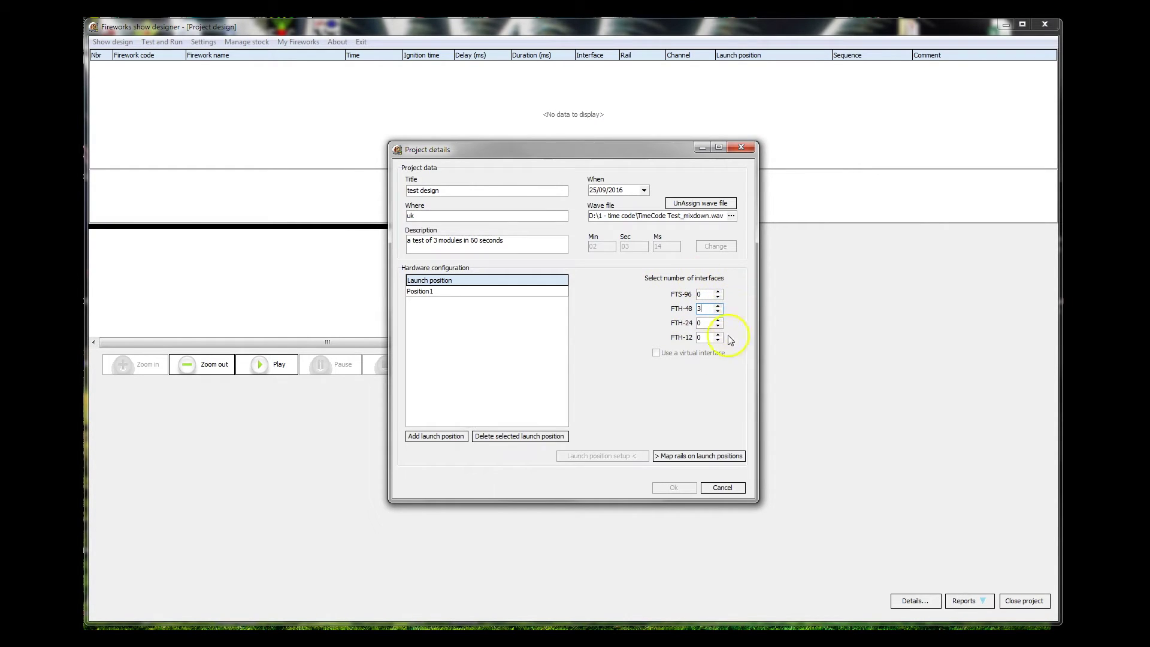
click(435, 292)
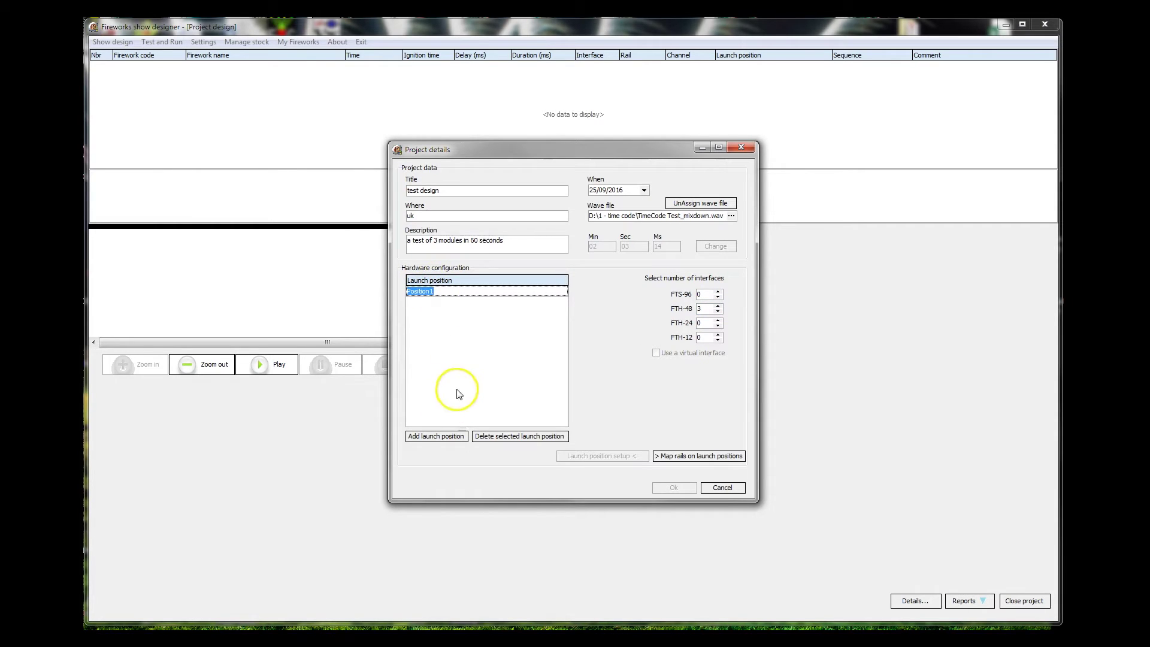
click(440, 435)
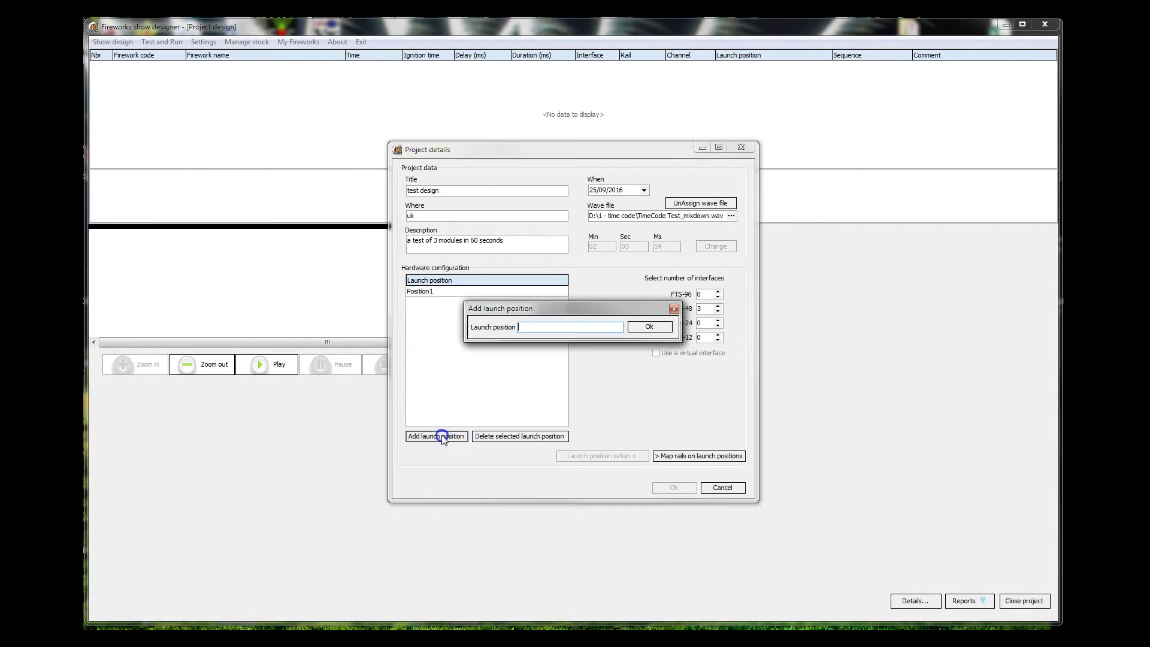
click(541, 327)
click(649, 328)
- Delete Position1 and add the Right 2 and Left 3 launch positions
double_click(428, 291)
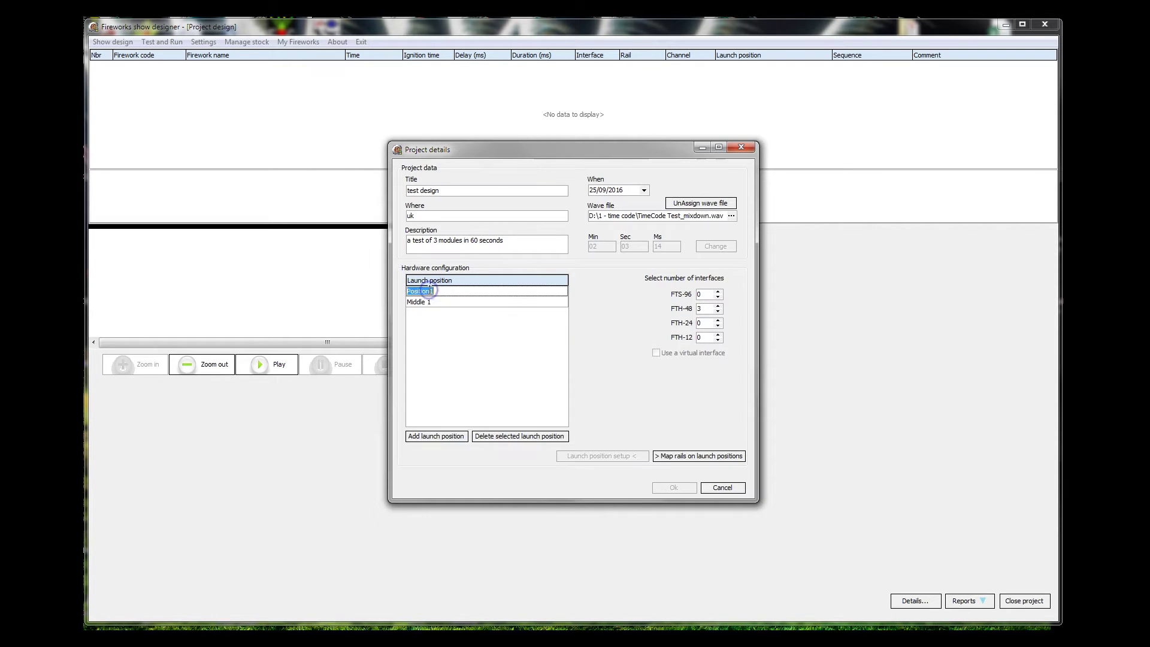
click(519, 437)
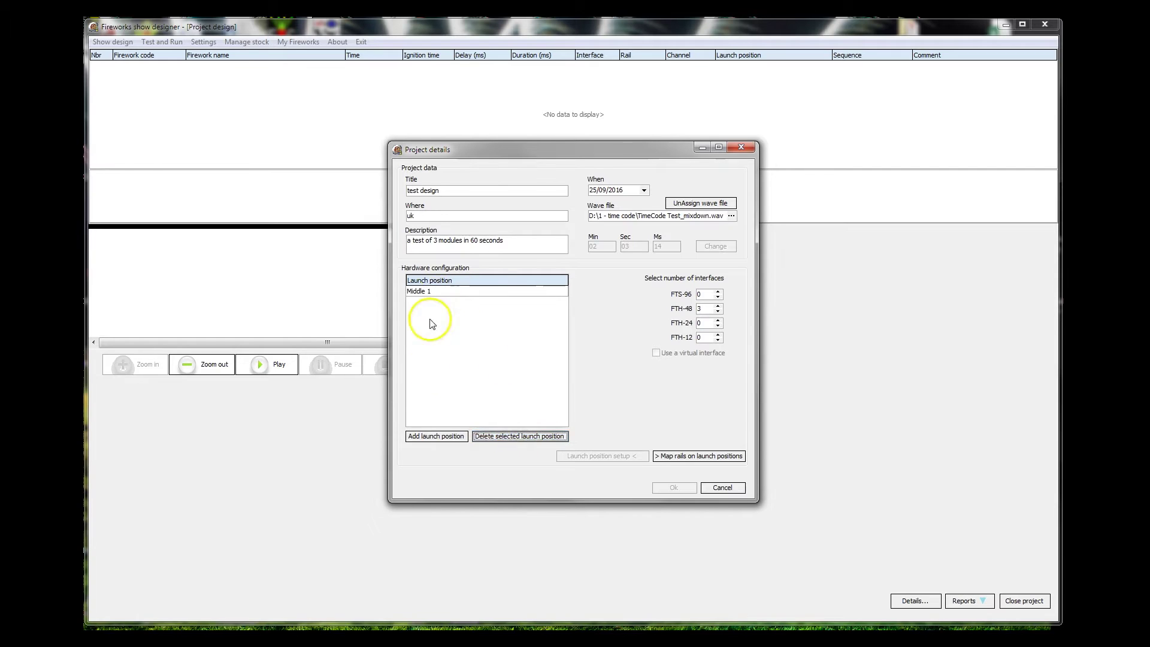
click(436, 436)
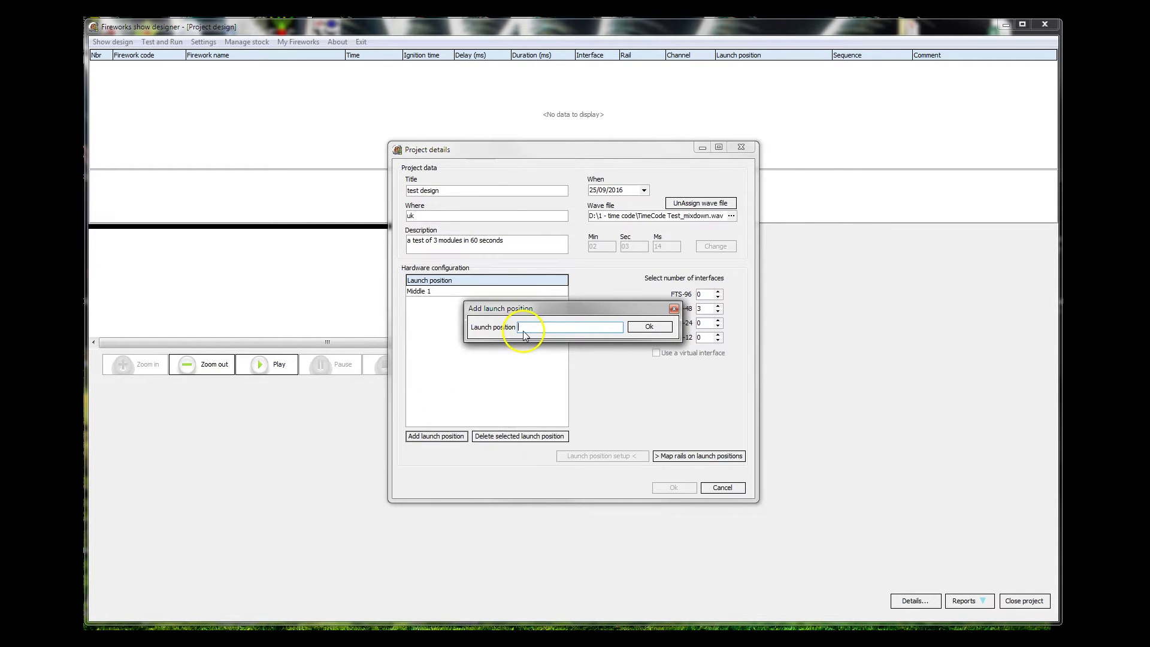
text(Rigth)
click(649, 326)
click(435, 435)
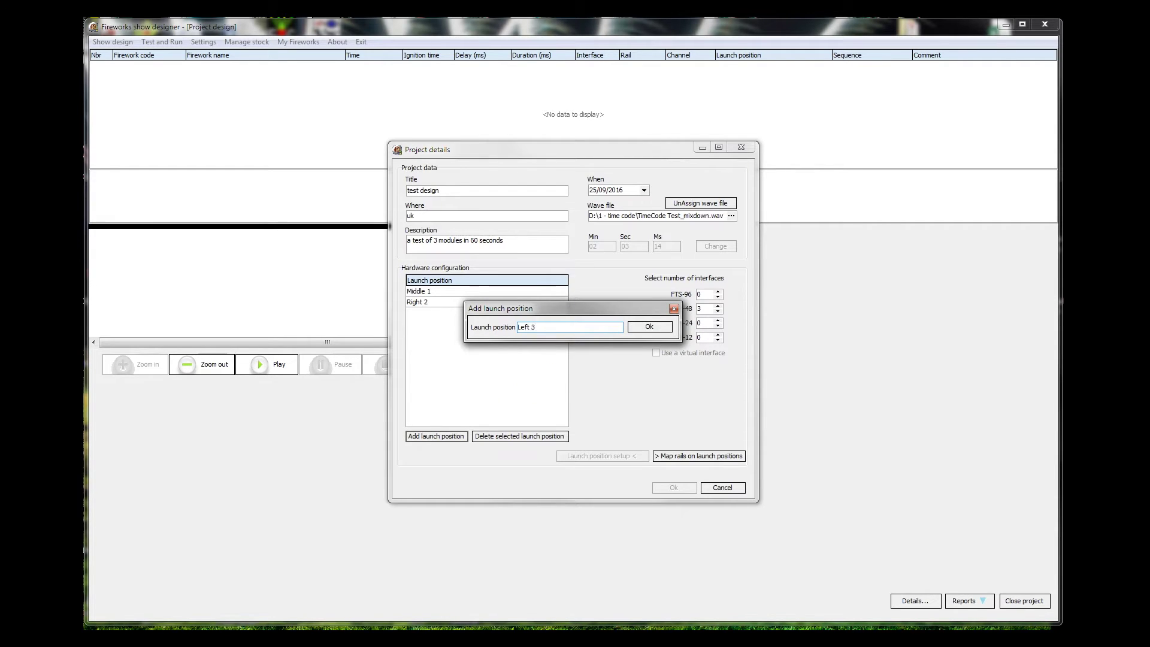
click(635, 328)
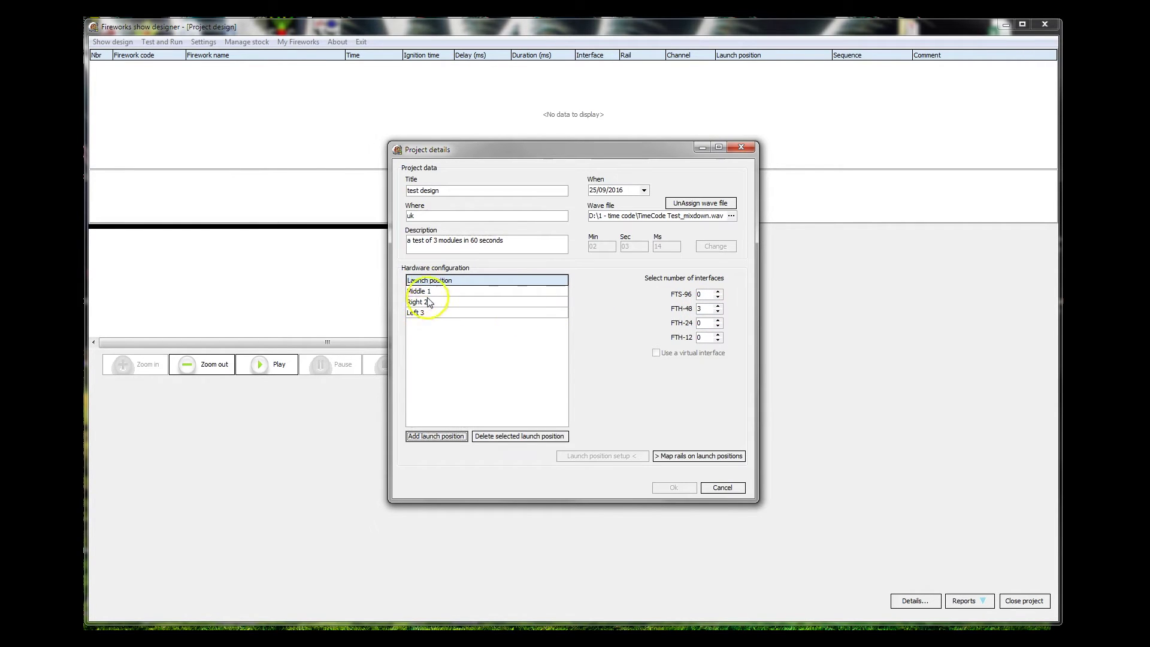
click(428, 320)
- Expand the interfaces' rails and assign Interface 1 to the Middle 1 launch position
click(688, 457)
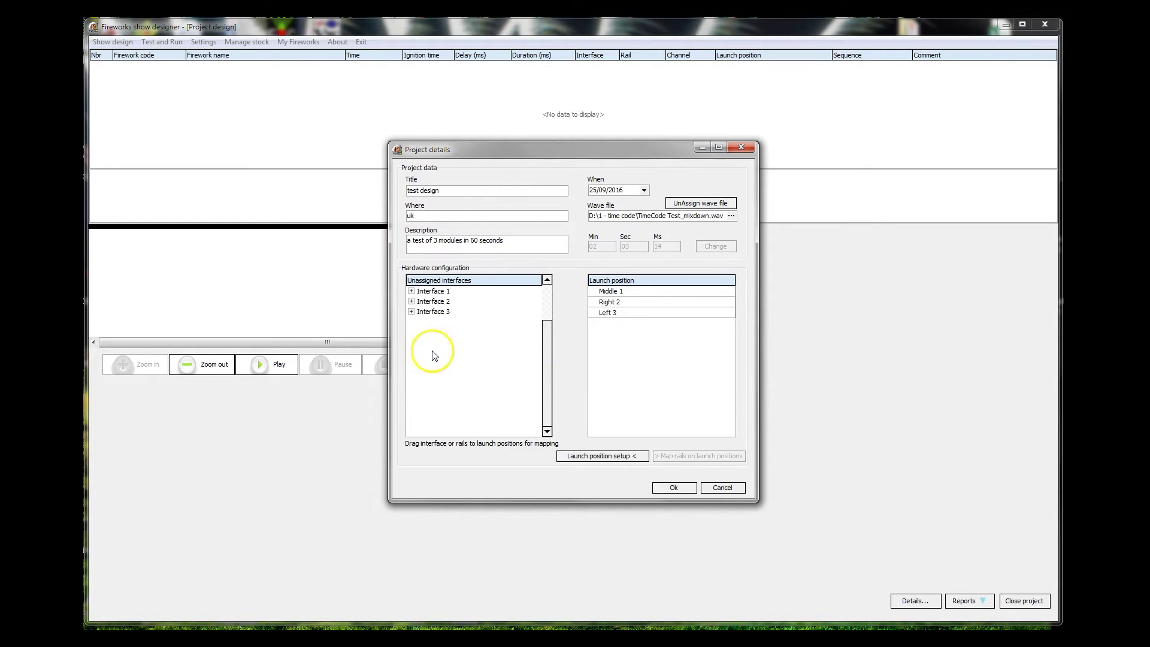
click(411, 291)
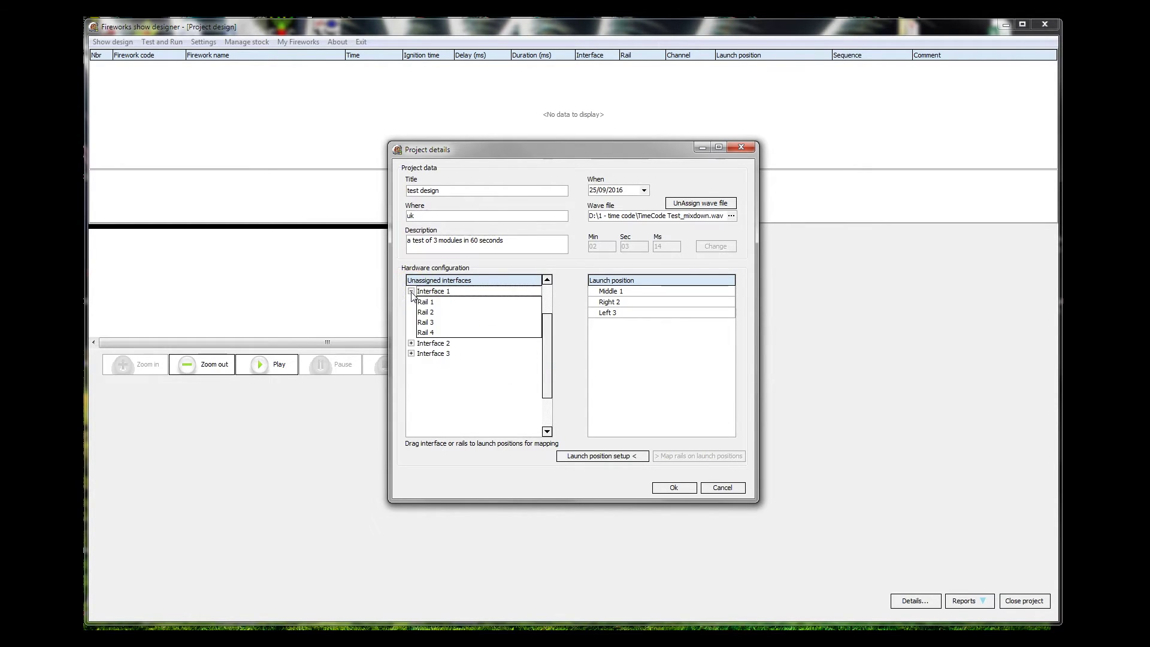
click(432, 299)
click(410, 343)
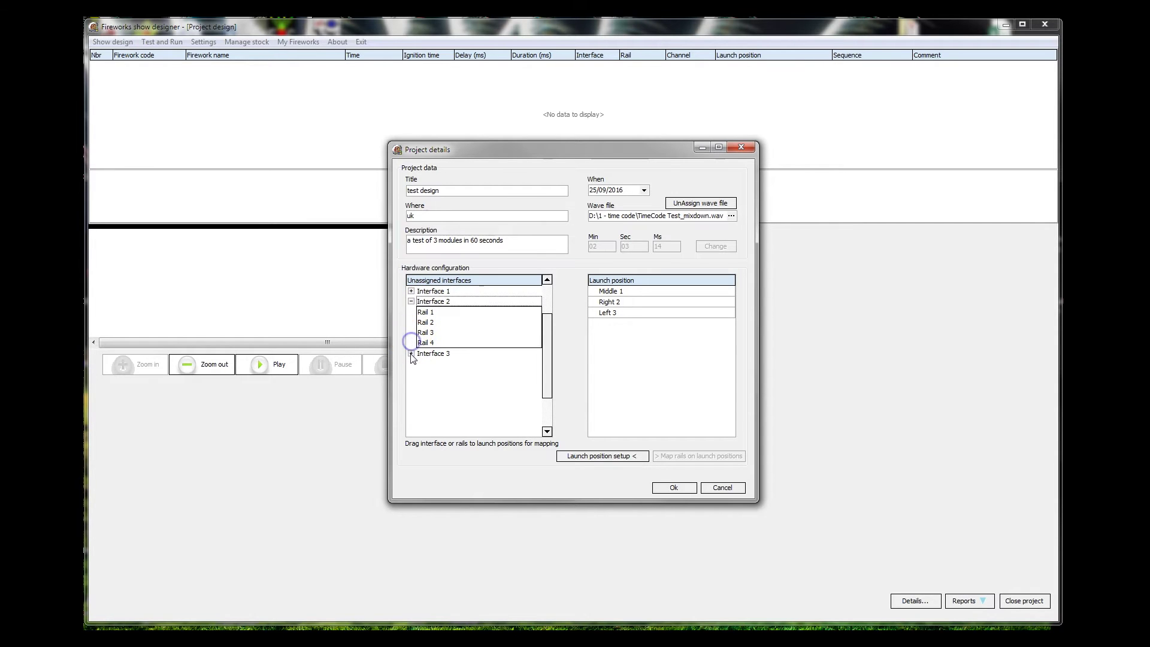
click(411, 353)
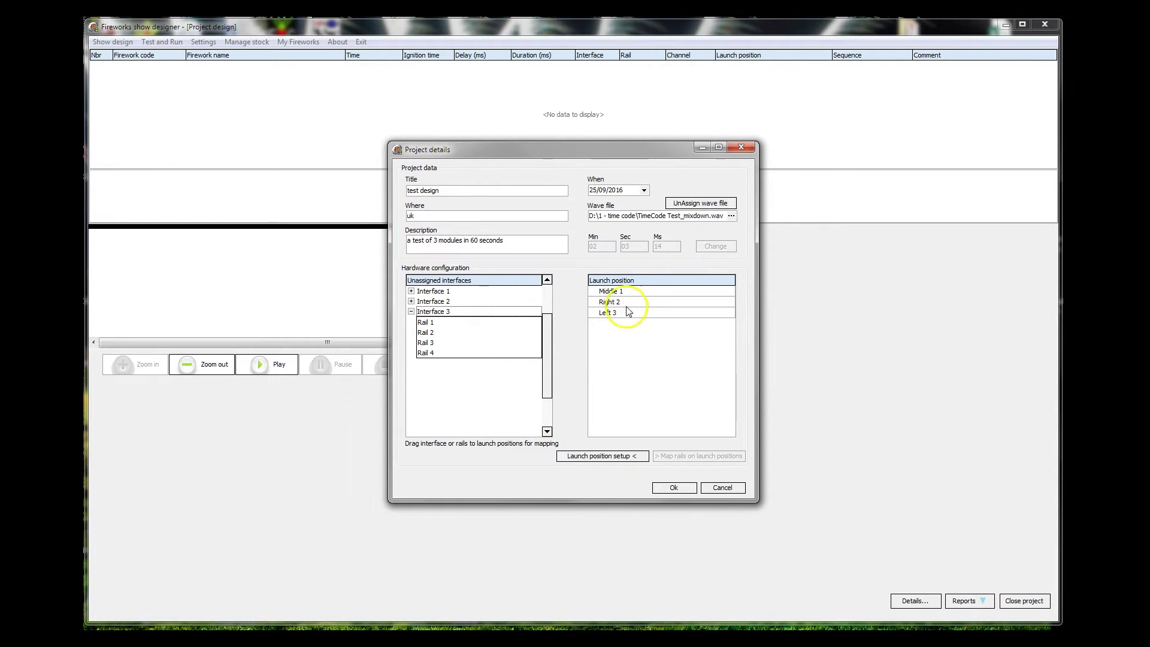
click(428, 292)
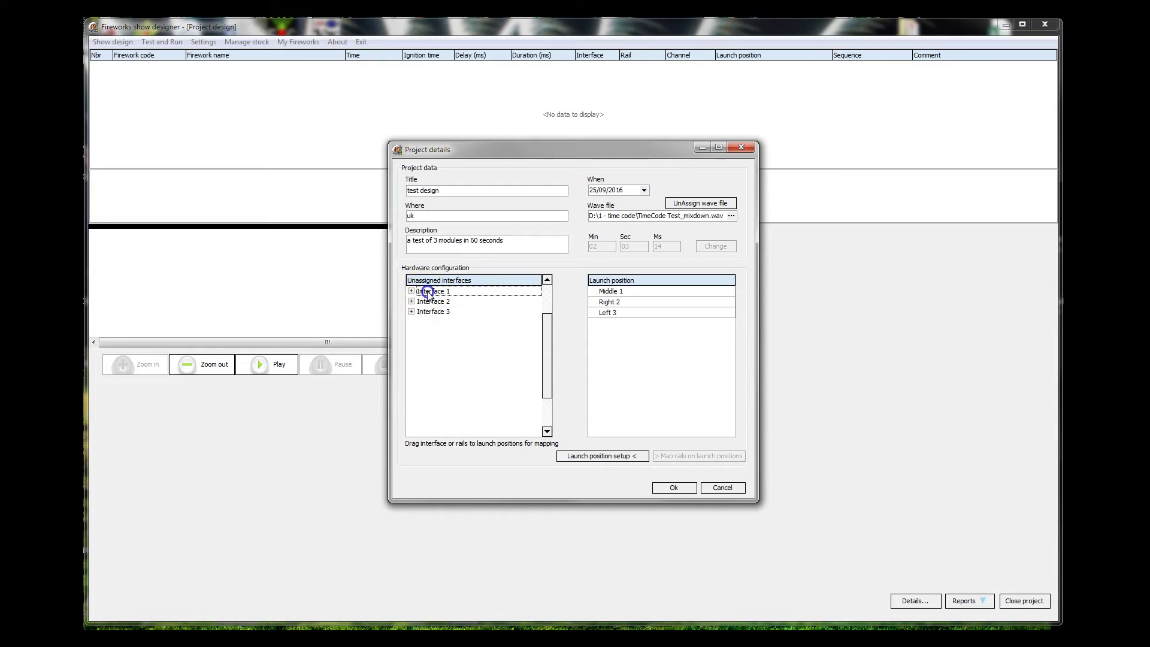
drag(428, 292, 624, 294)
click(593, 291)
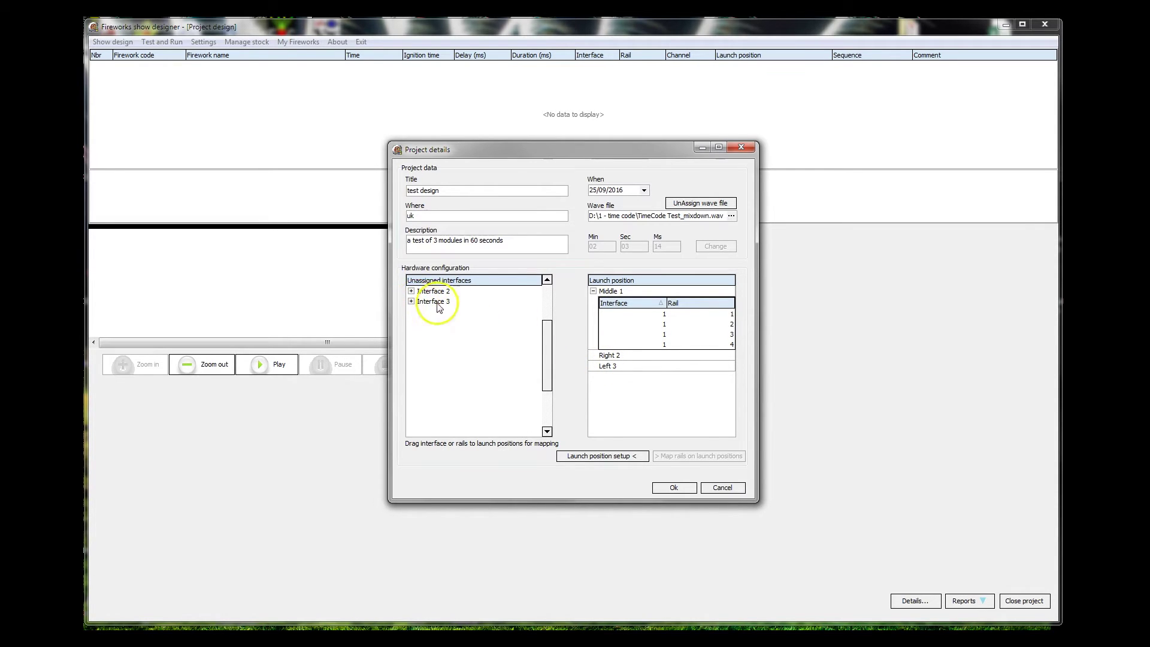
- Assign Interface 3 to Left 3 and Interface 2 to Right 2, then confirm with Ok
drag(435, 302, 599, 369)
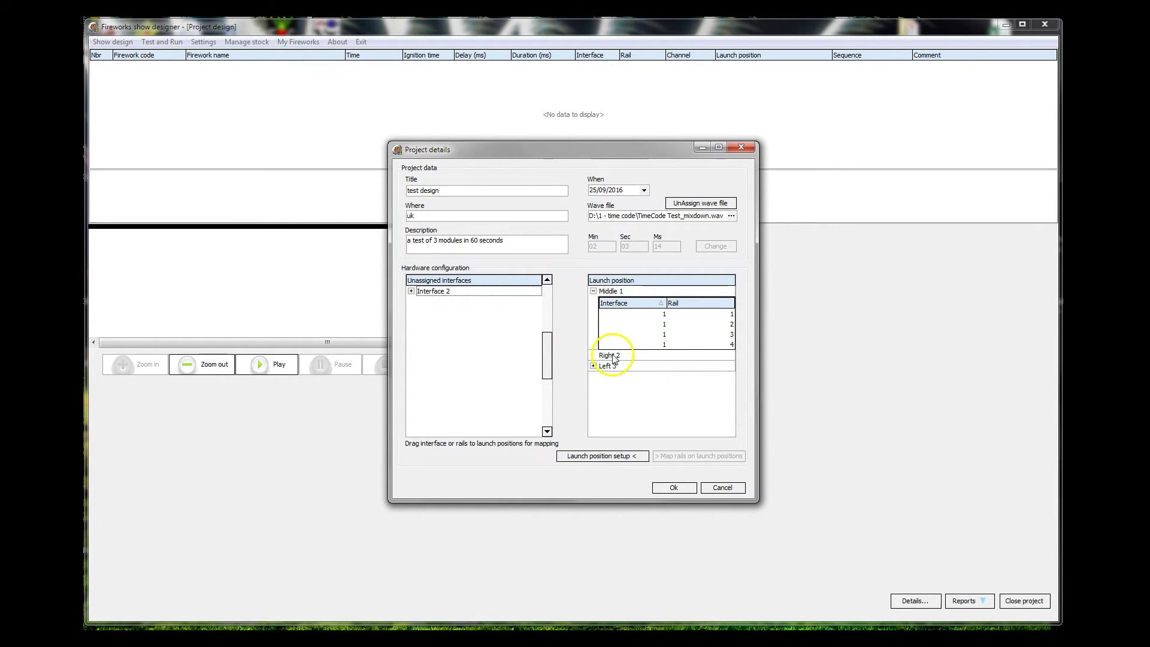
click(411, 291)
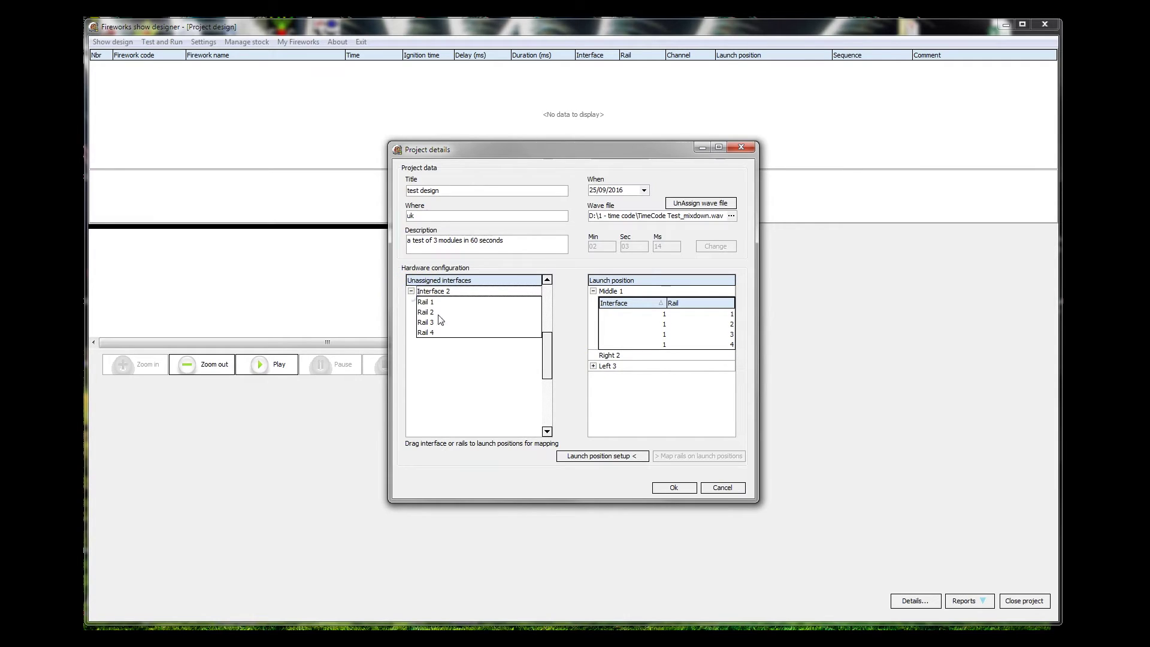
drag(440, 320, 616, 358)
click(593, 355)
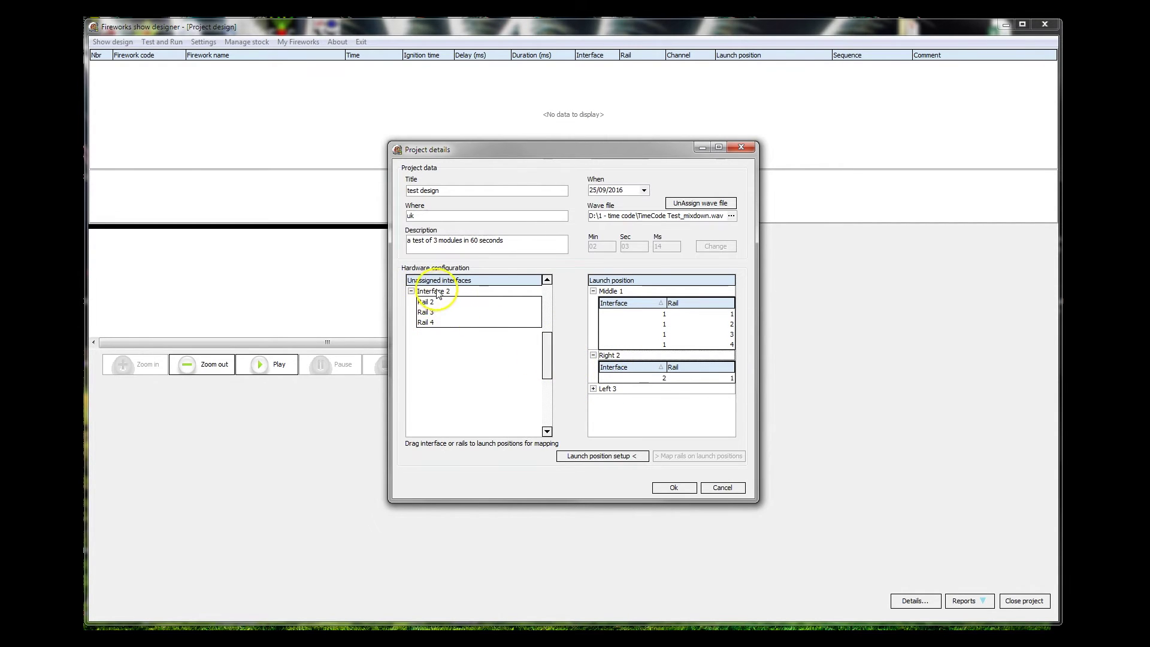
drag(425, 296, 609, 358)
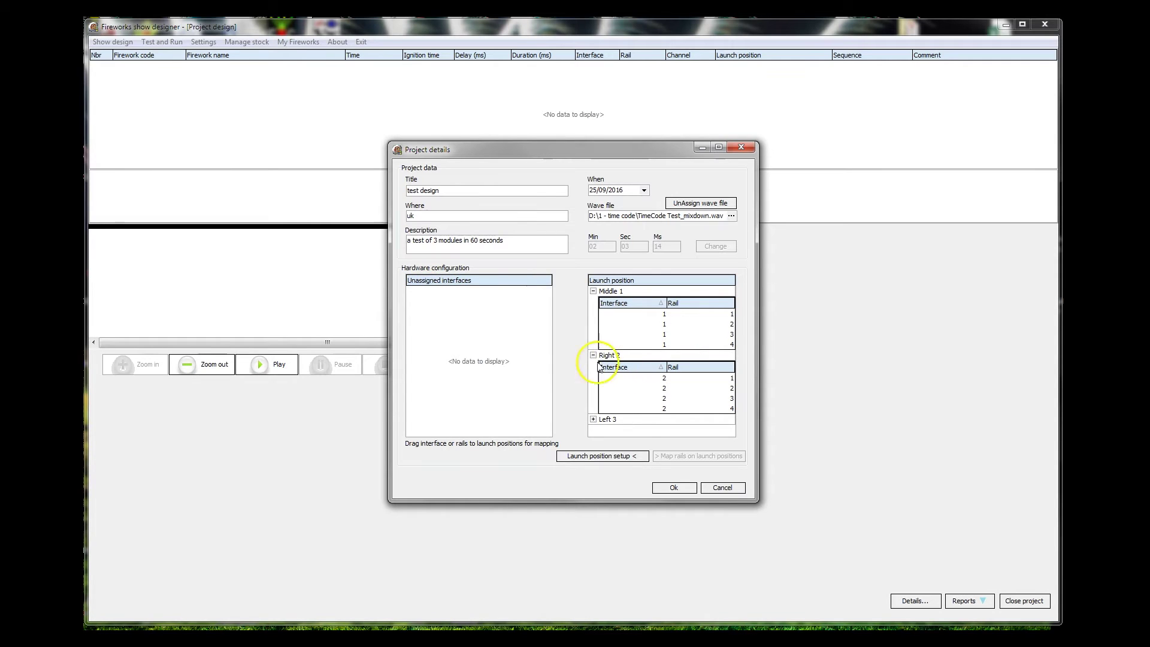
click(594, 419)
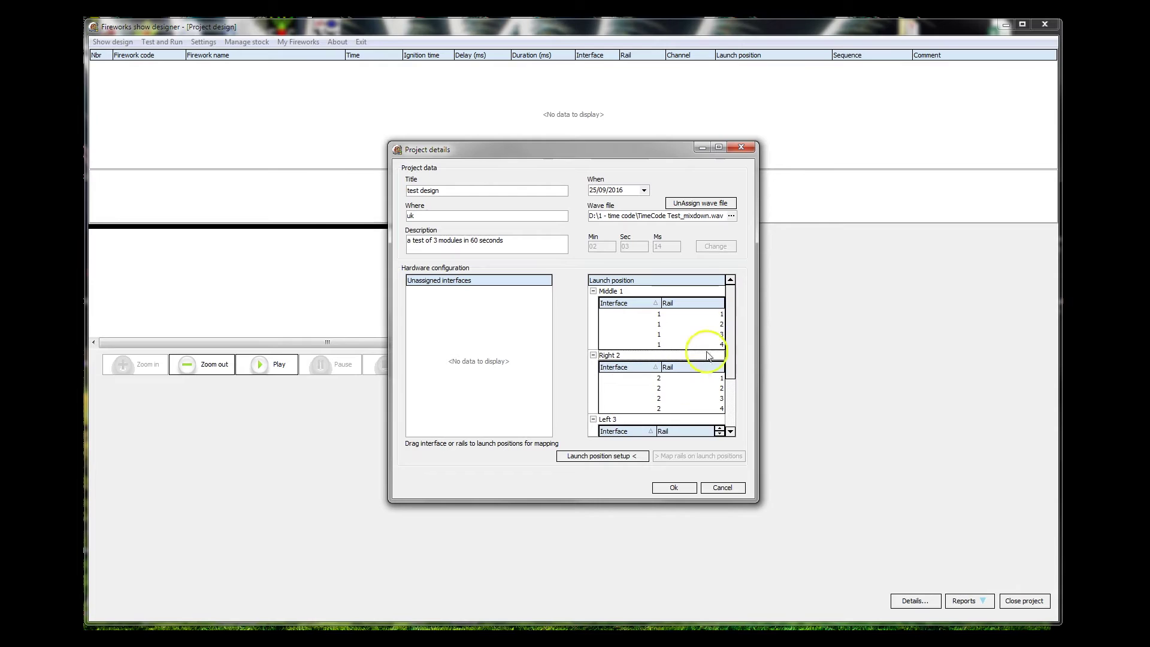
drag(725, 326, 724, 363)
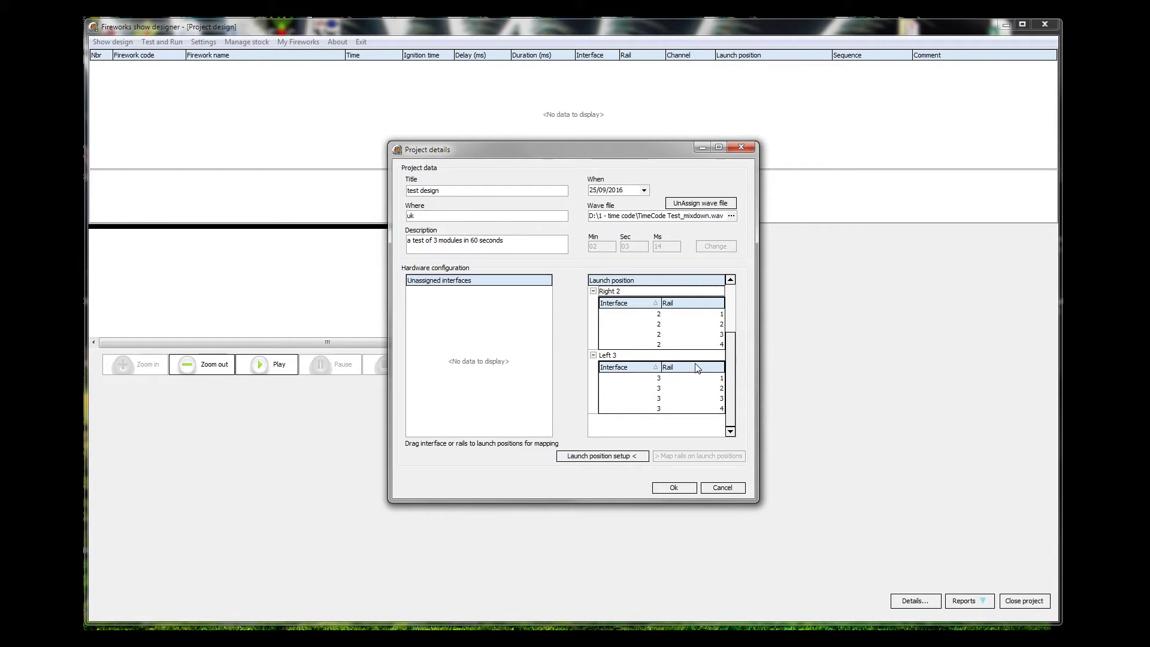
click(675, 488)
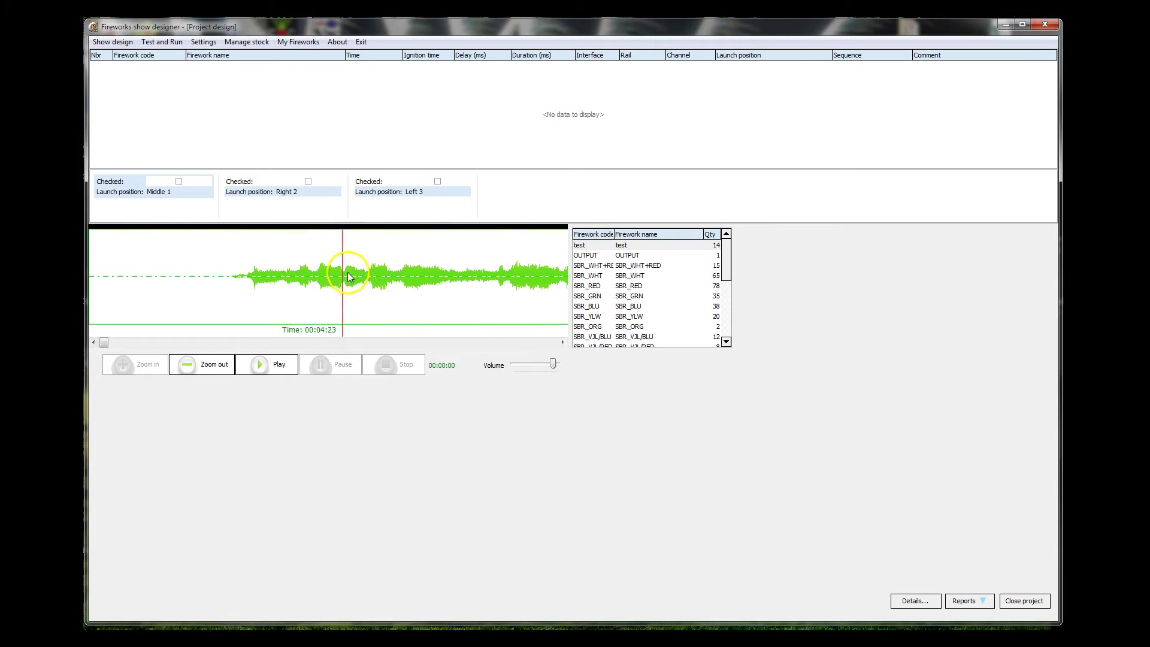
- Move the playhead back to 00:02:00, select the Middle 1 lane, and enlarge the launch-position panel
drag(349, 276, 208, 239)
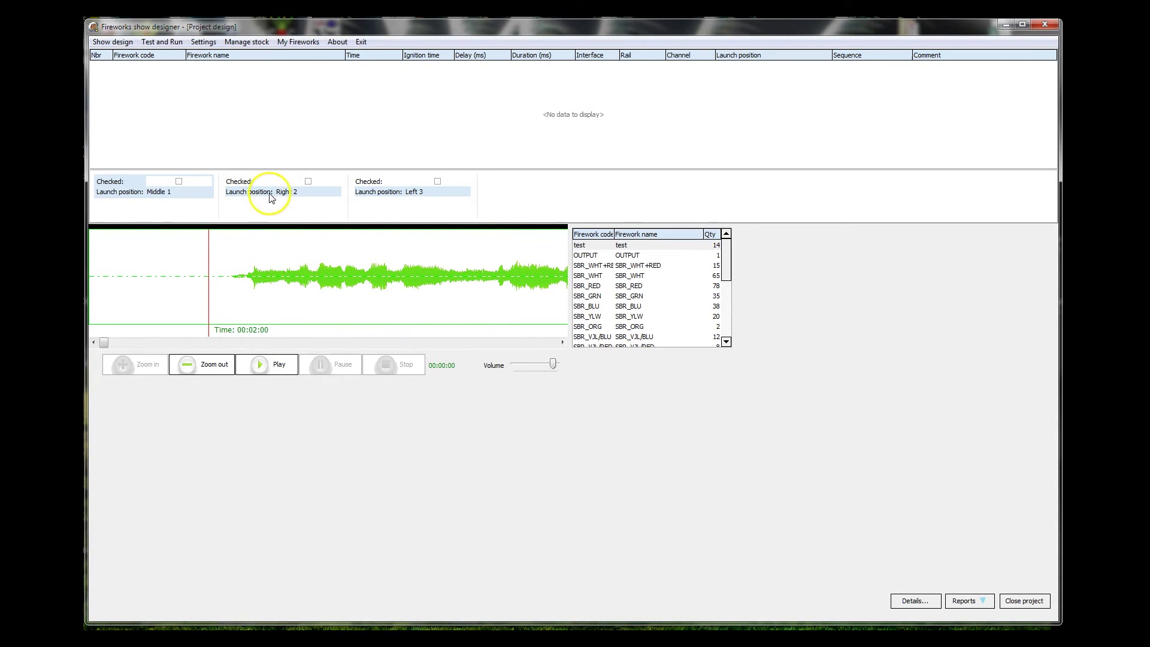
click(128, 190)
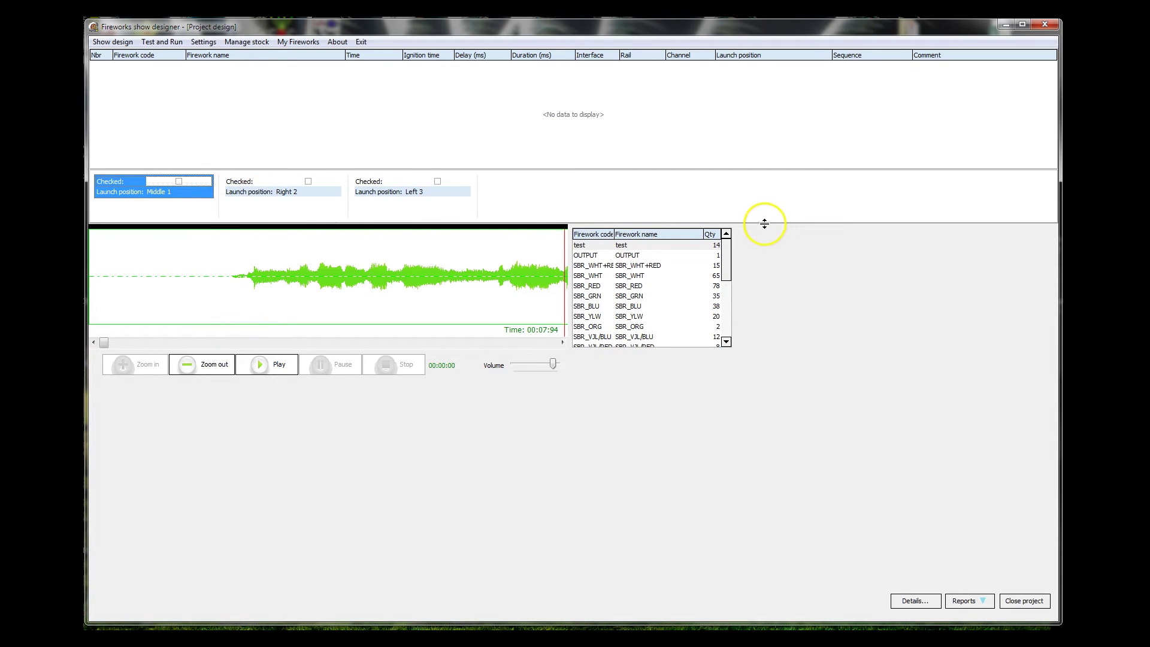
drag(764, 224, 775, 392)
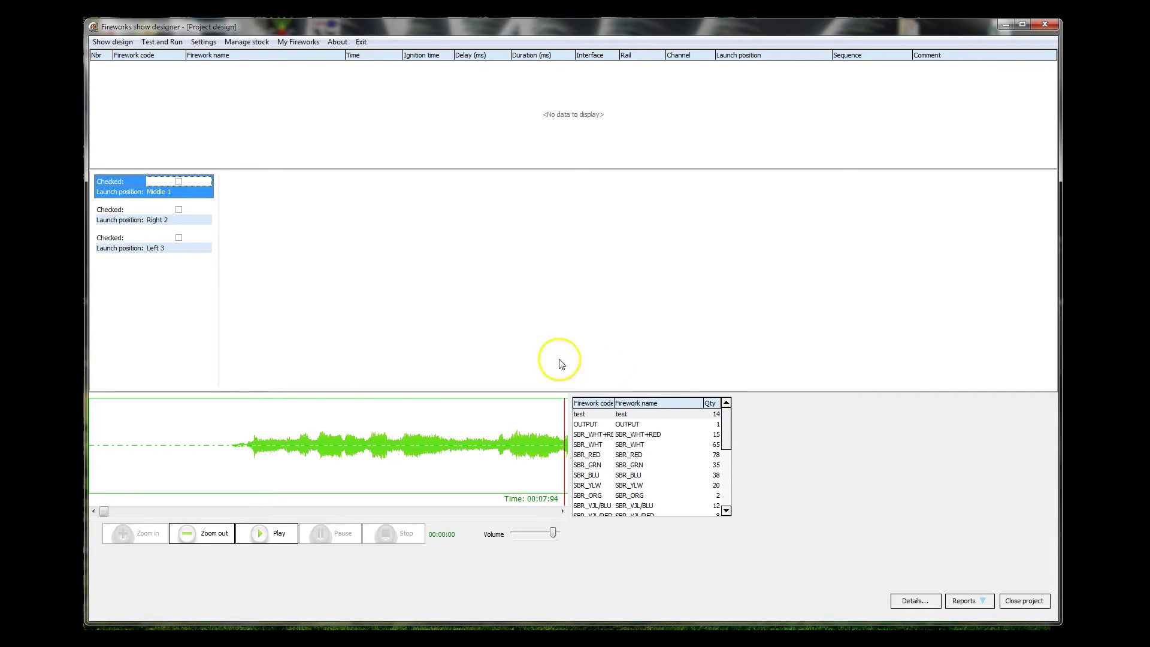
- Play the soundtrack briefly, stop it, and set a position marker near the waveform's start
click(264, 537)
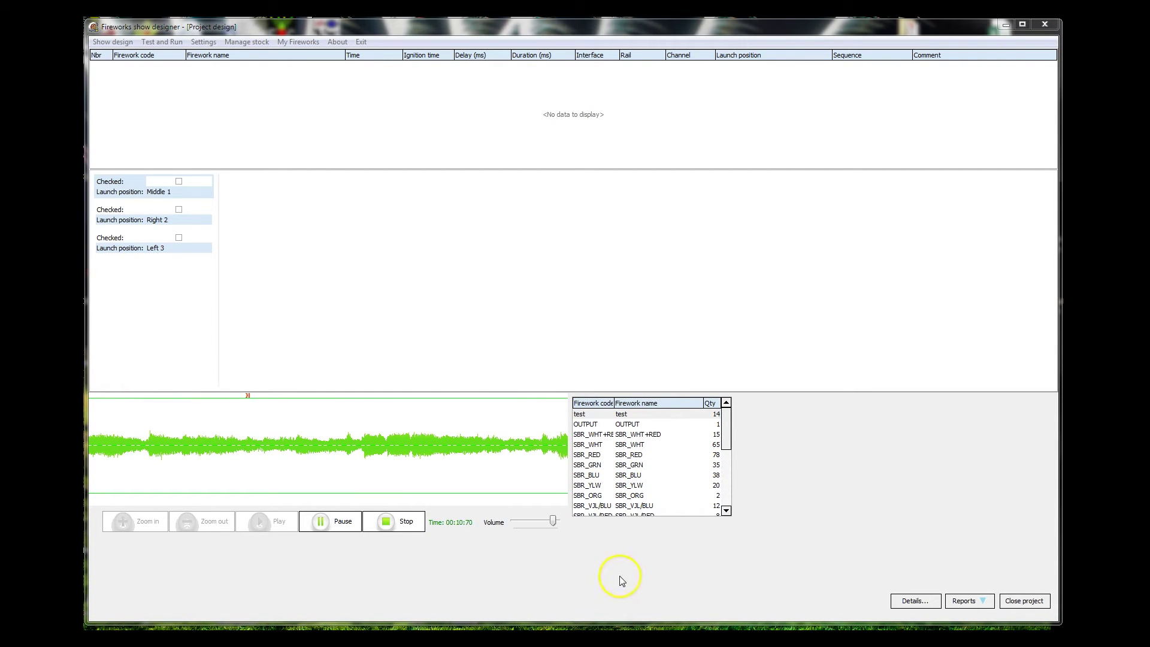
click(387, 523)
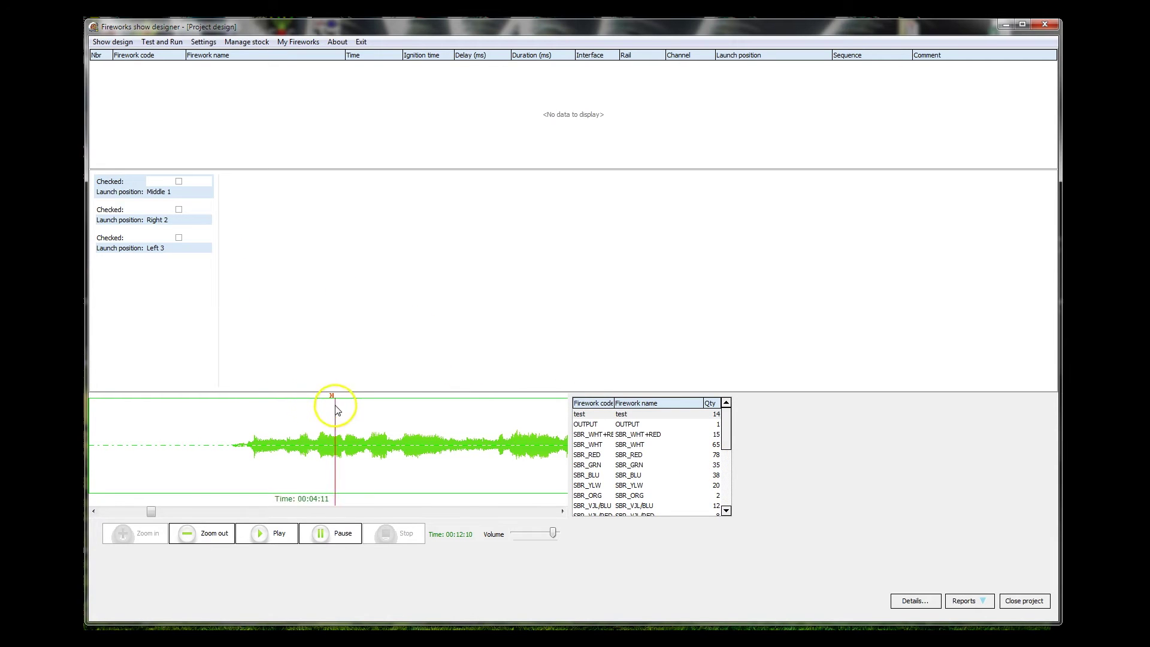
click(190, 399)
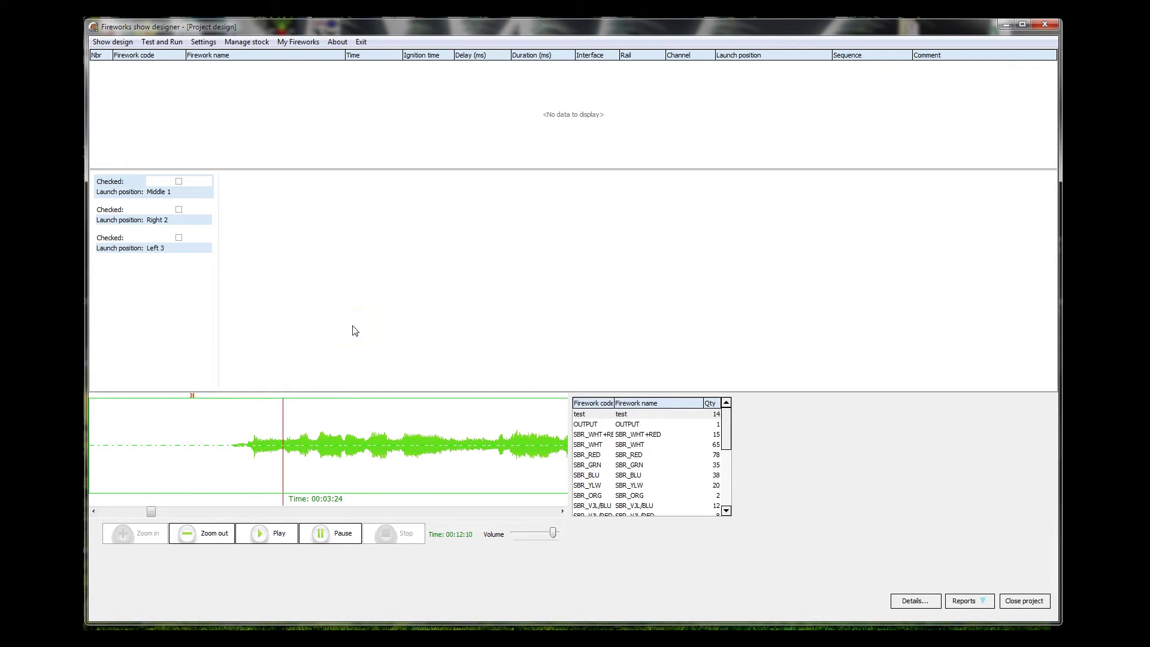
mouse_move(726, 432)
mouse_down()
mouse_move(728, 485)
mouse_move(724, 431)
mouse_up()
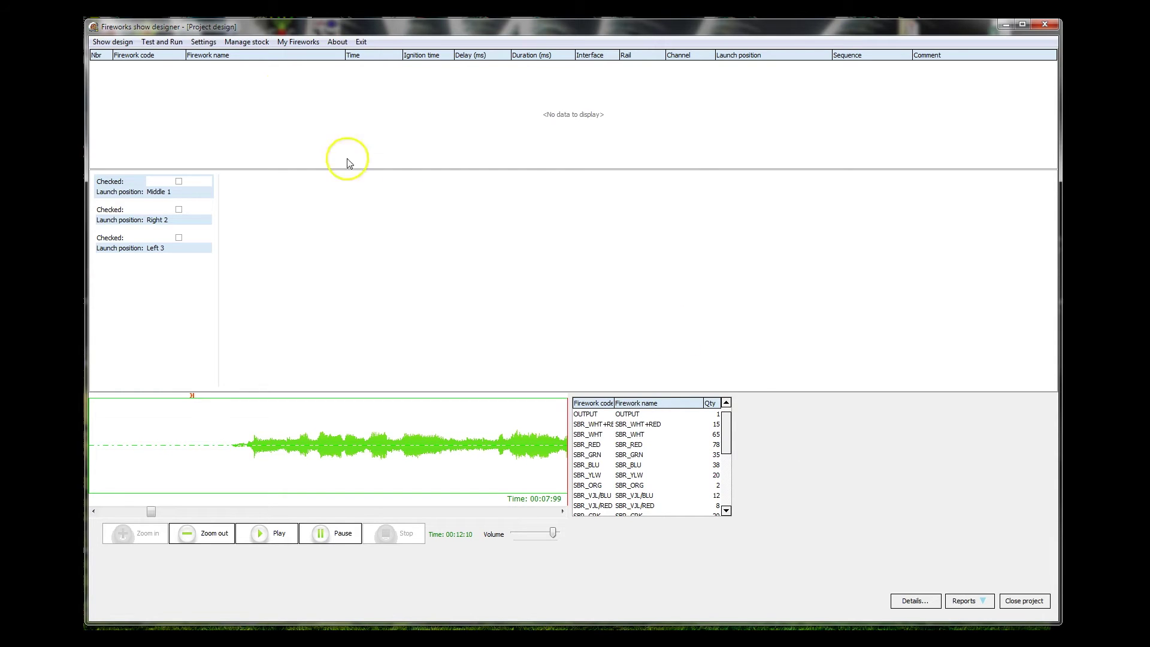
click(245, 44)
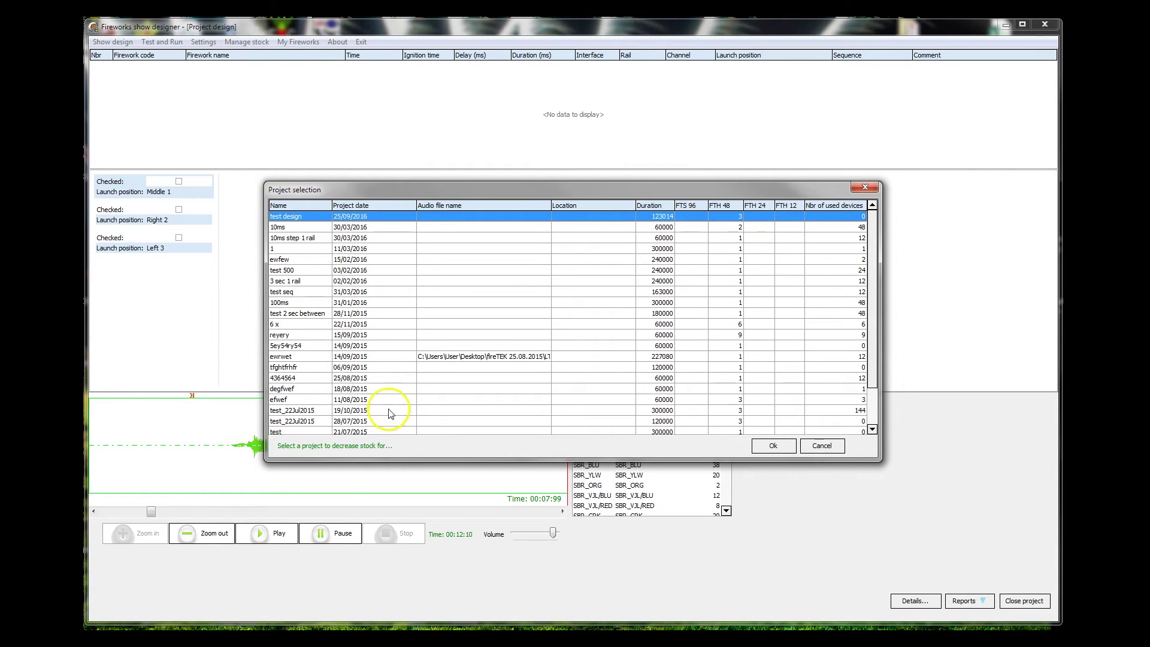
click(821, 446)
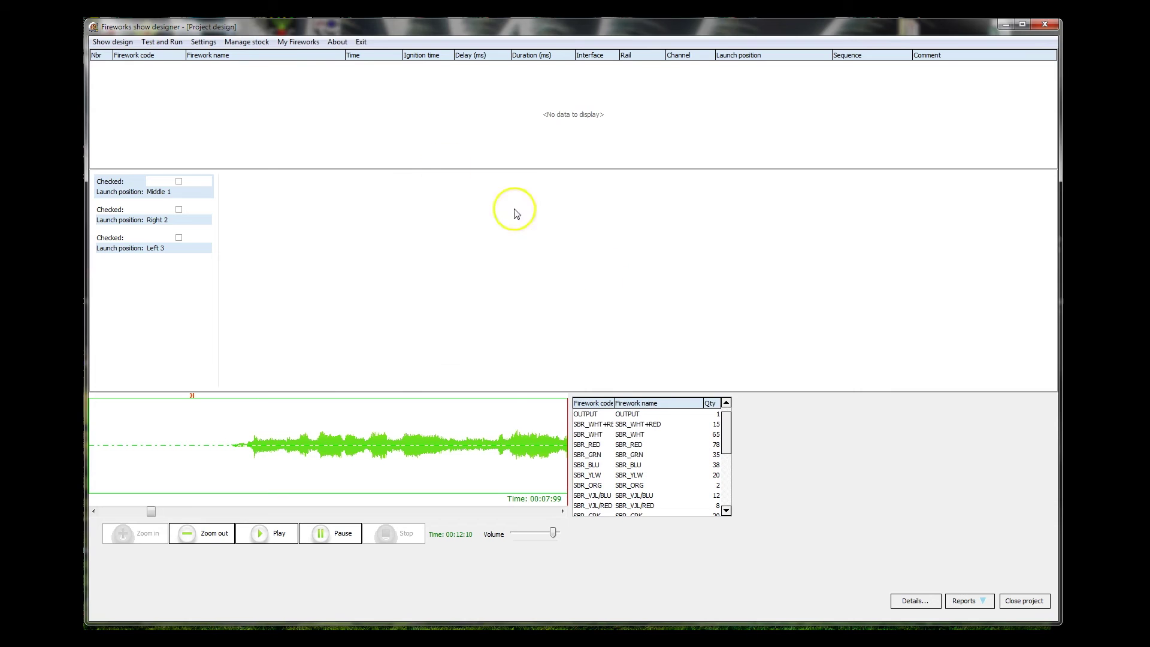
click(298, 42)
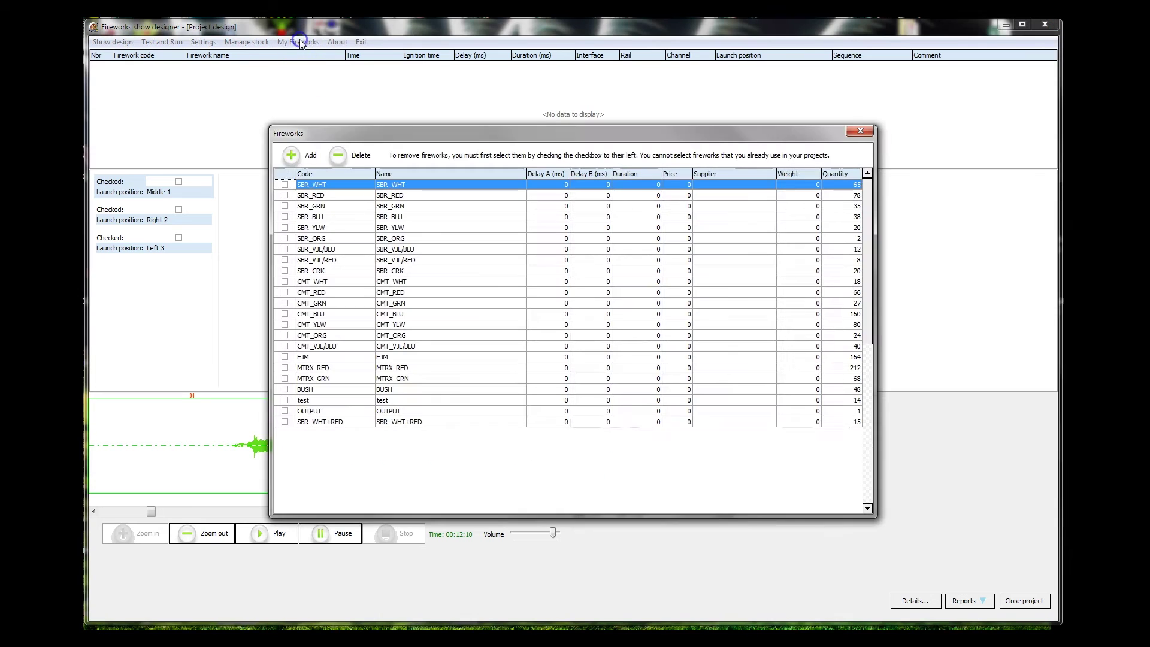
click(292, 156)
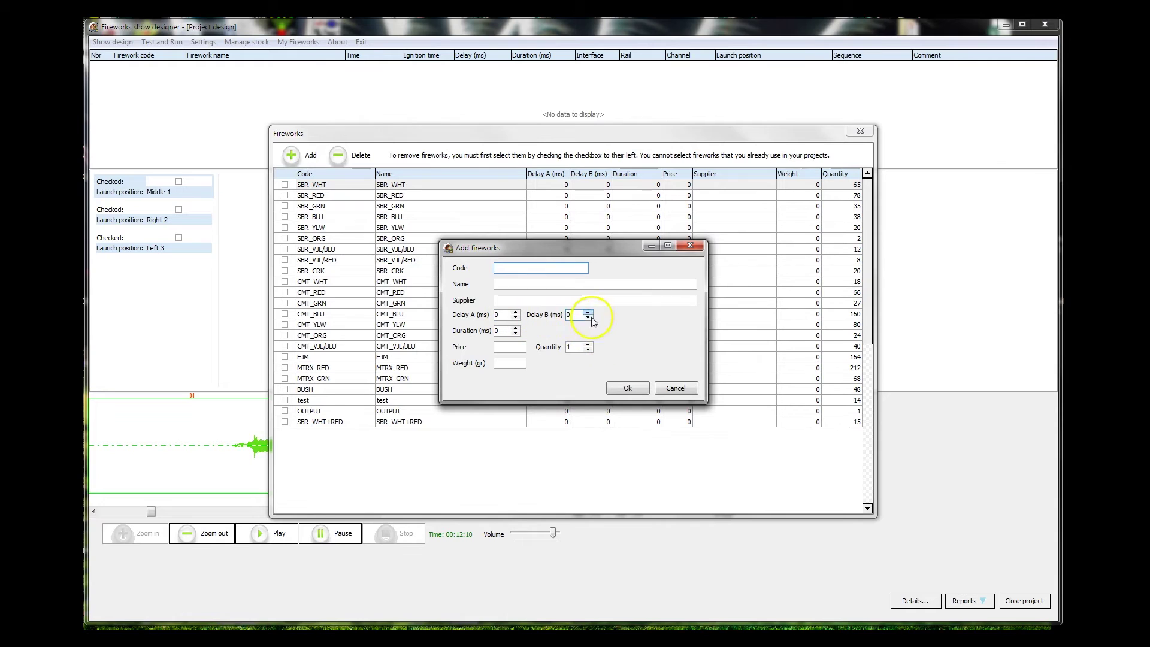
click(676, 389)
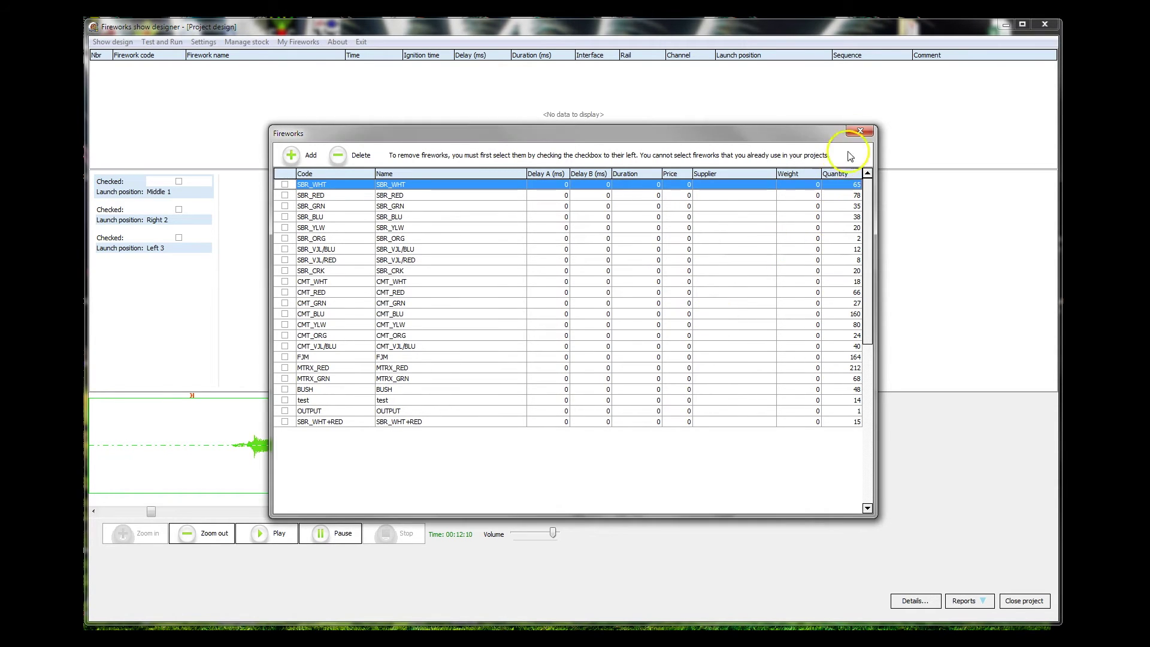
click(860, 130)
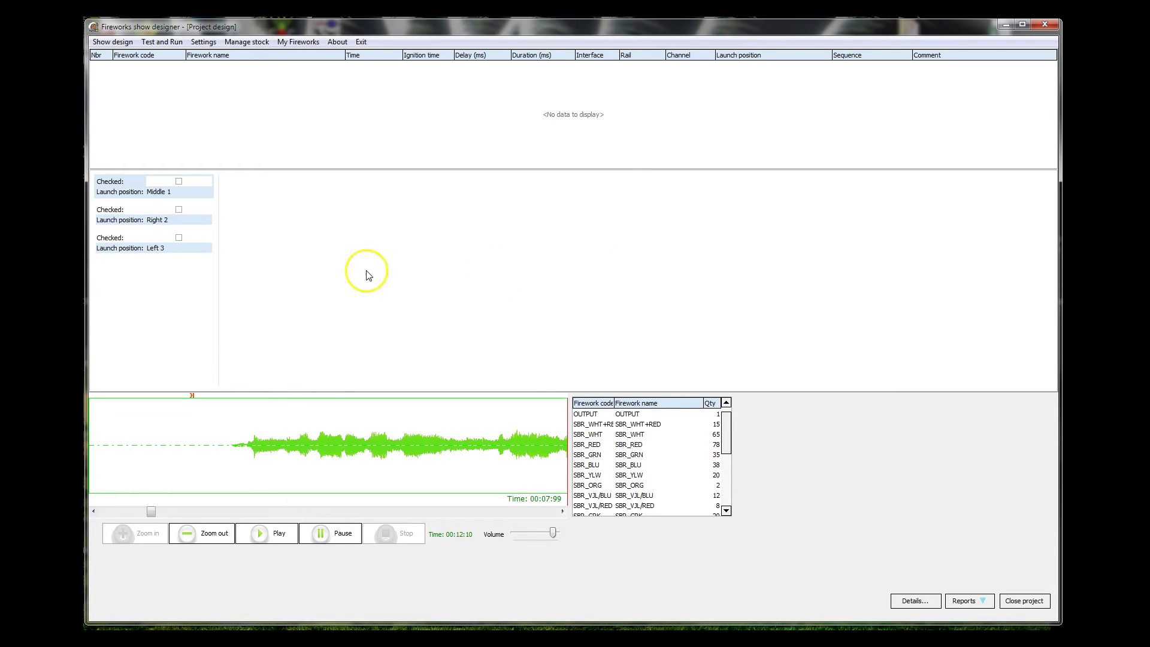
- Arm Middle 1, drop the first SBR_RED cue during playback, then stop and reset the playhead
click(179, 182)
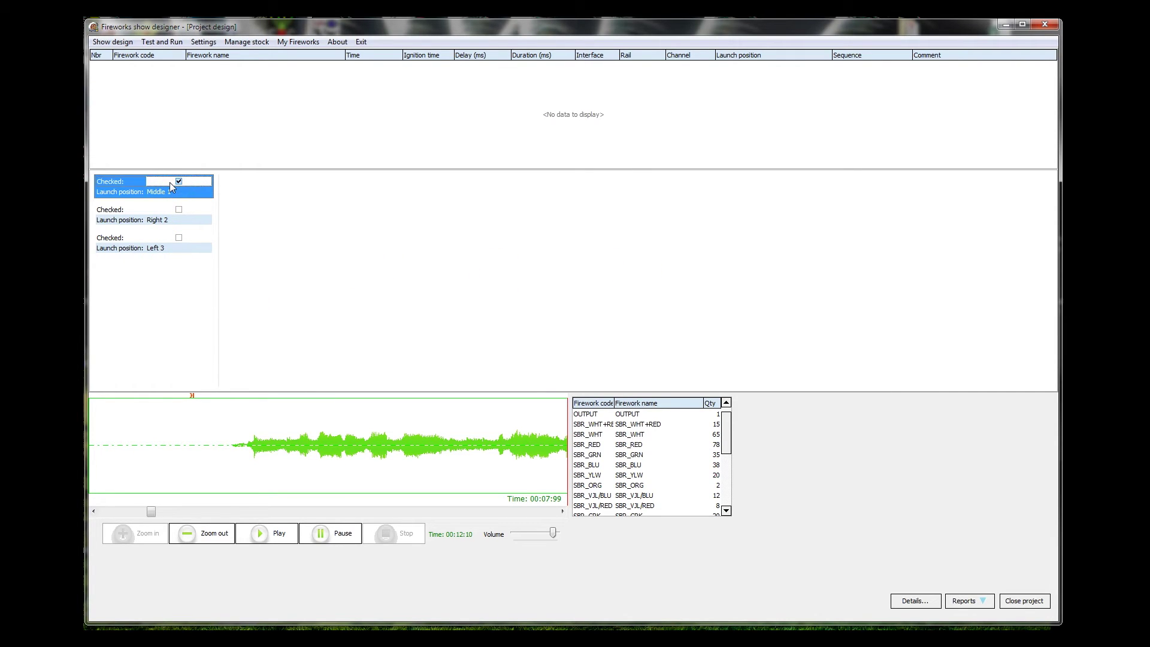
click(263, 533)
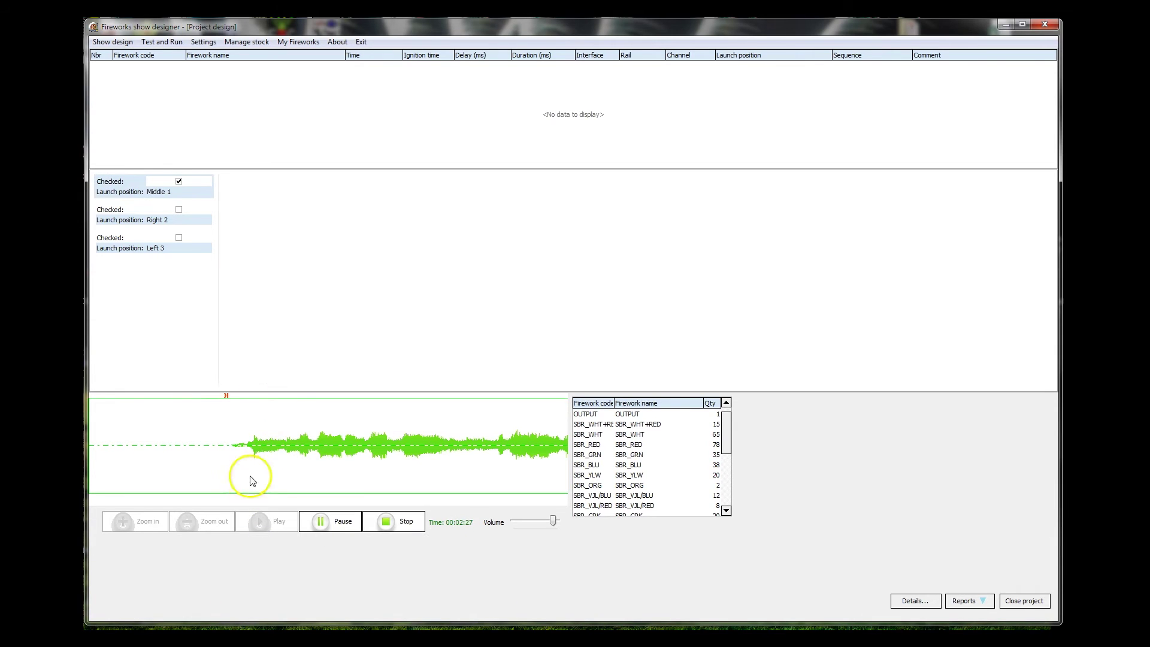
click(623, 446)
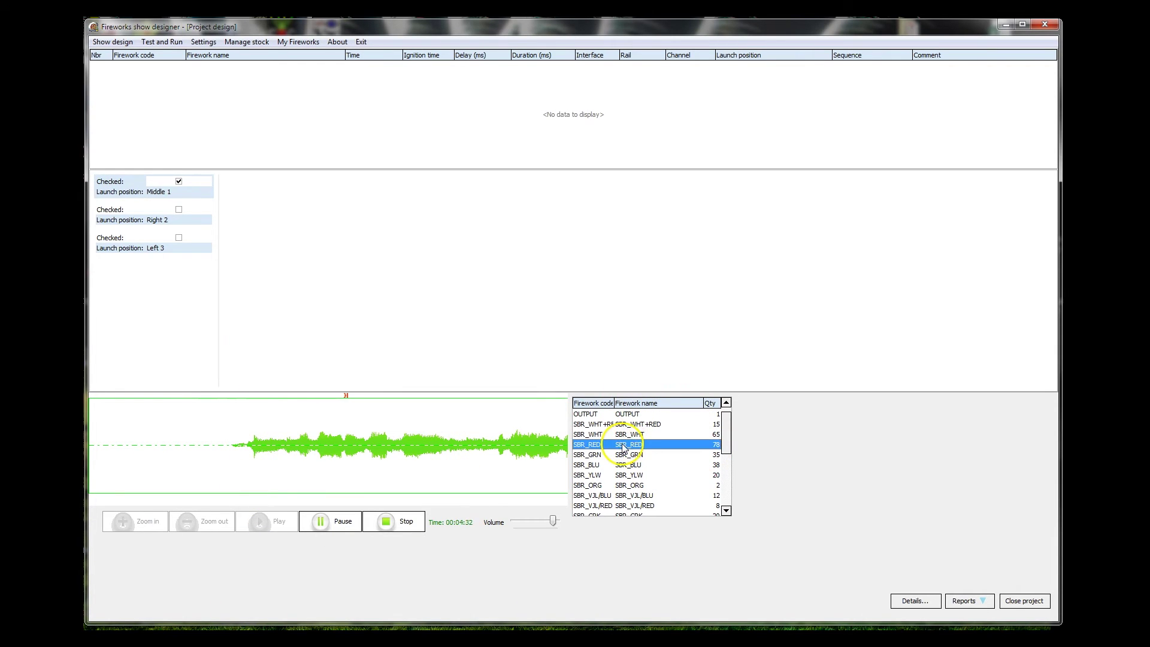
click(623, 446)
drag(623, 448, 381, 424)
drag(249, 344, 413, 396)
click(400, 524)
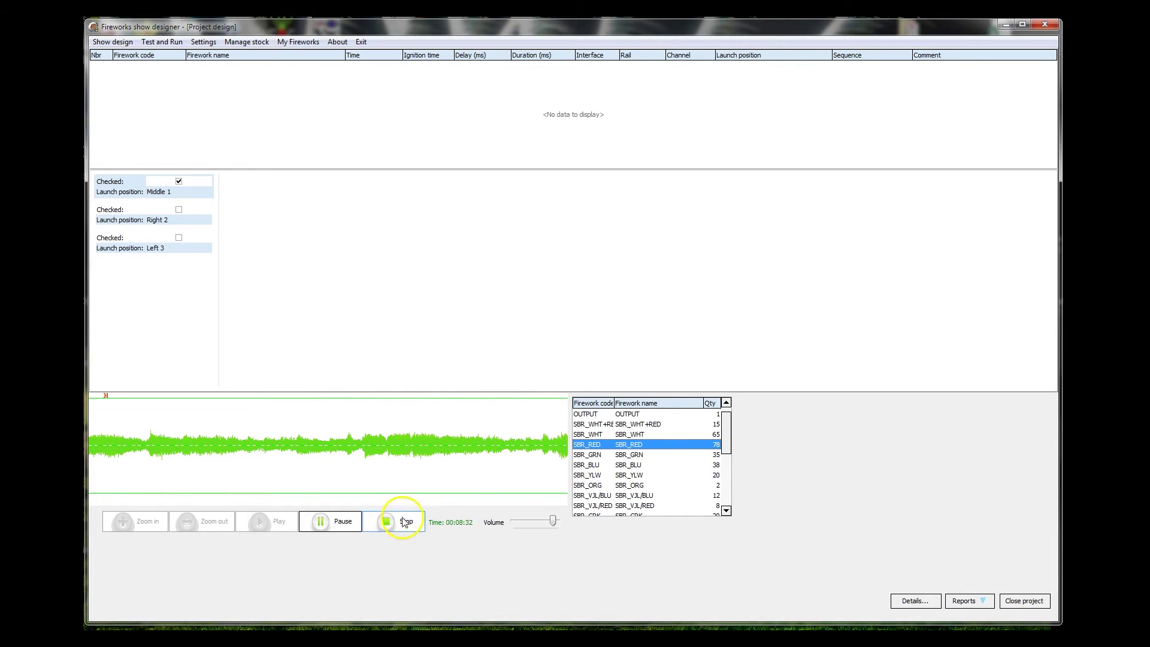
click(123, 402)
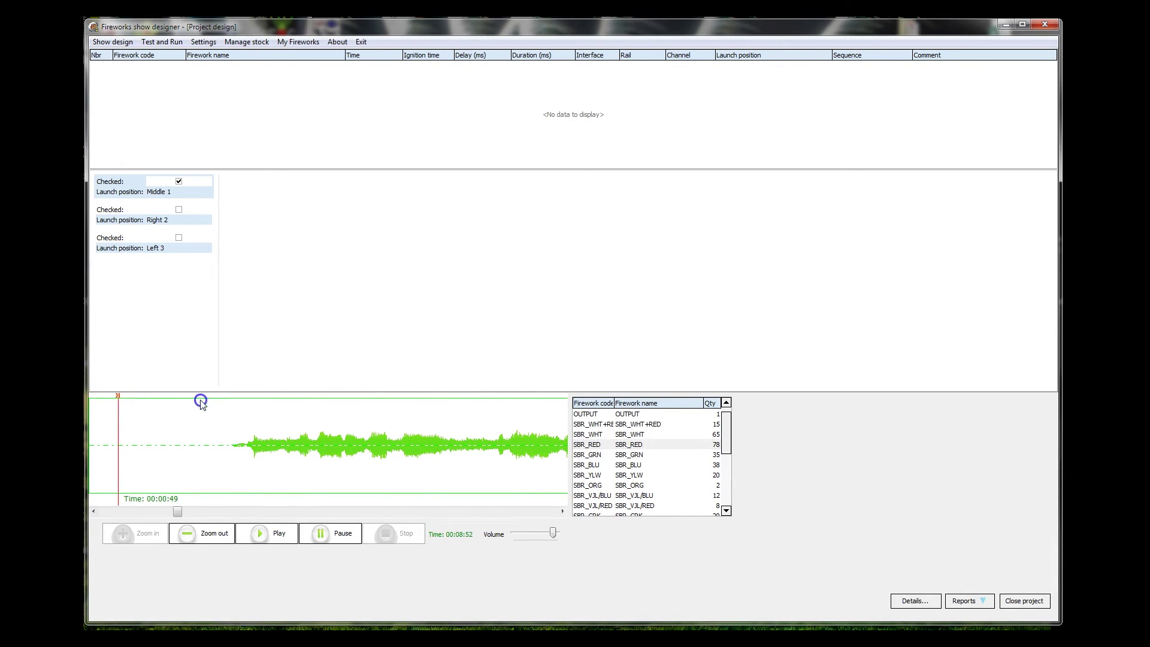
mouse_move(243, 396)
mouse_down()
mouse_move(258, 407)
mouse_move(264, 393)
mouse_move(252, 423)
mouse_move(252, 410)
mouse_move(631, 455)
mouse_move(248, 442)
mouse_up()
click(242, 397)
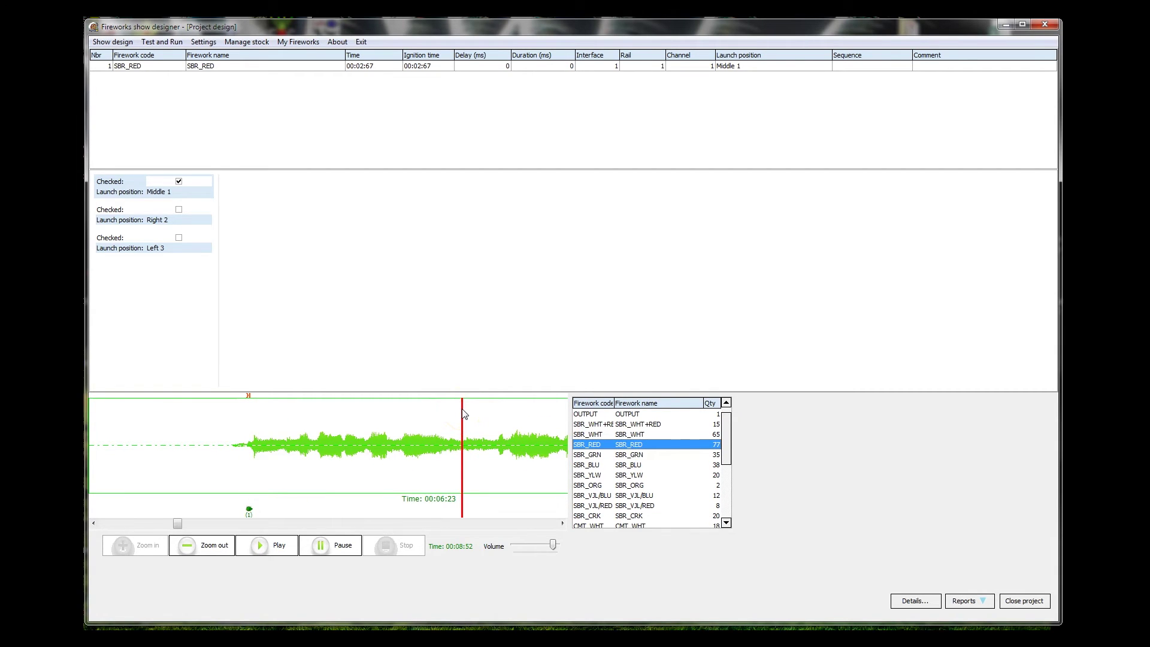
- Drop three more SBR_RED cues at about 00:03:08, 00:03:46 and 00:03:93
mouse_move(644, 448)
mouse_down()
mouse_move(621, 447)
mouse_move(631, 449)
mouse_up()
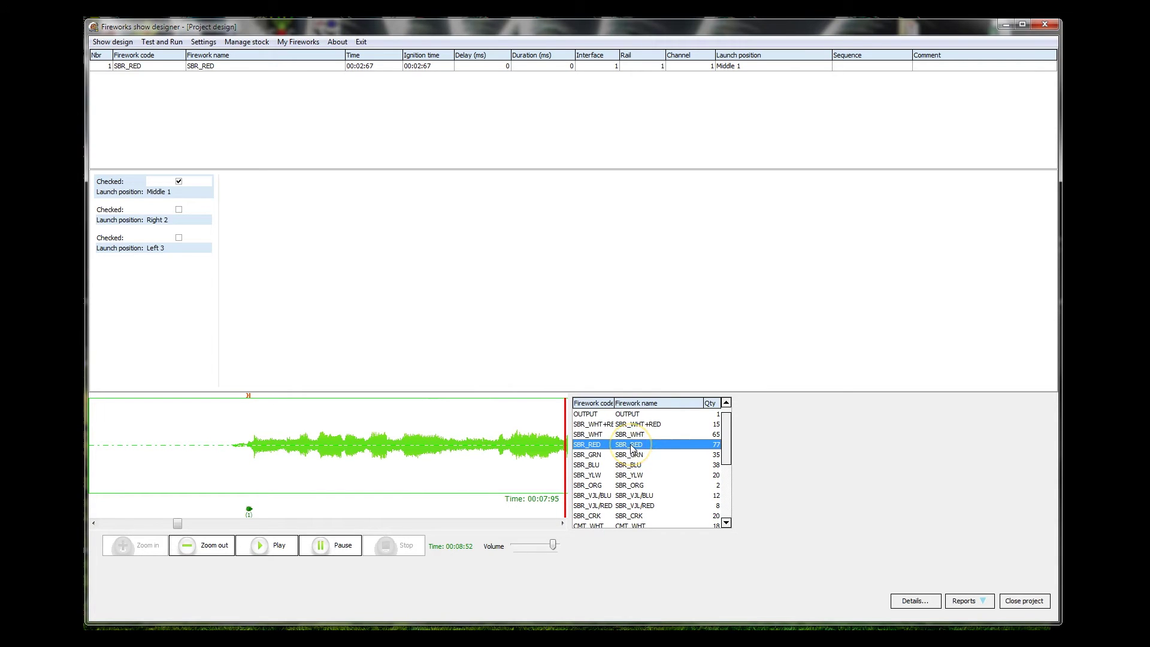
click(717, 449)
mouse_move(716, 449)
mouse_down()
mouse_move(262, 441)
mouse_move(274, 441)
mouse_up()
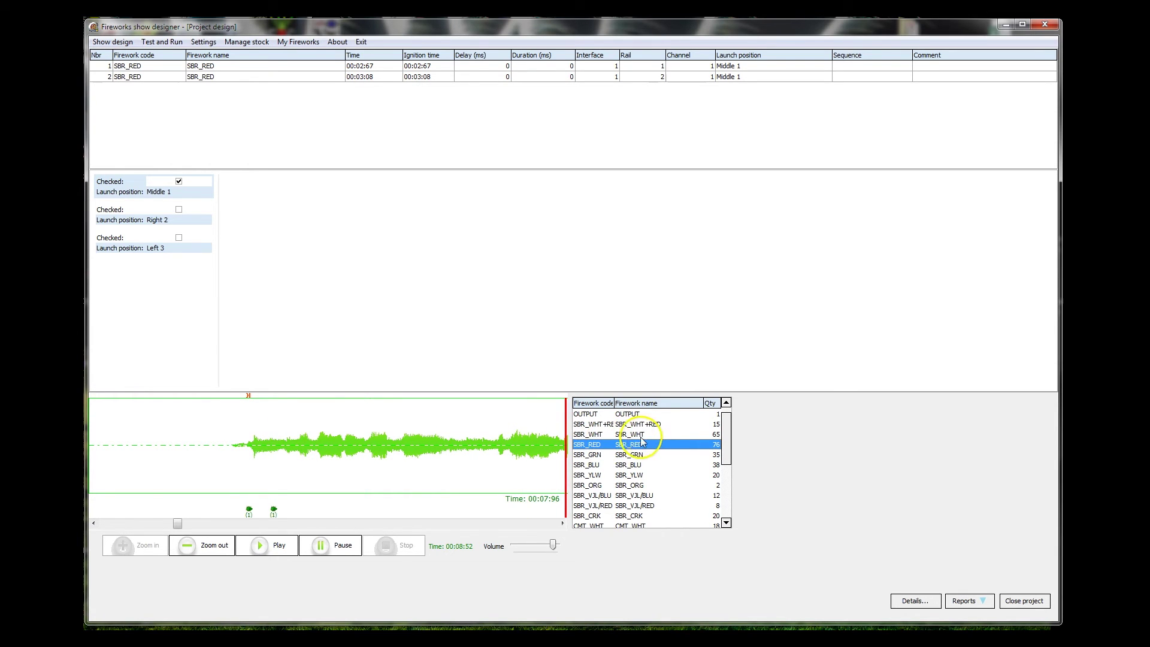
drag(642, 442, 296, 442)
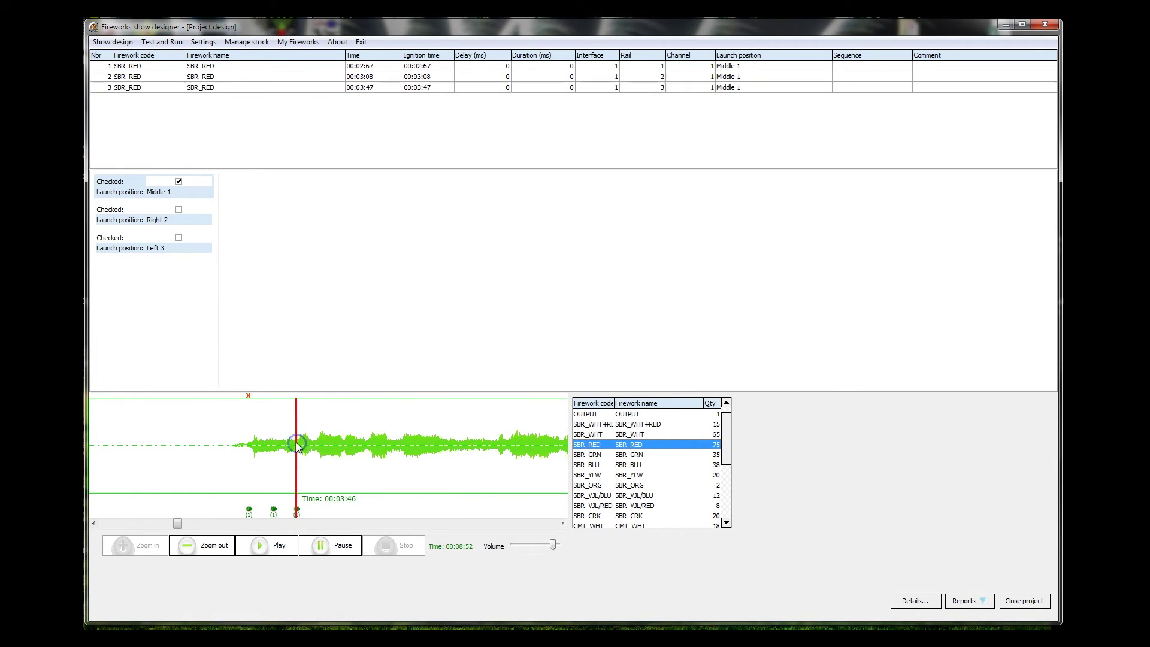
click(611, 446)
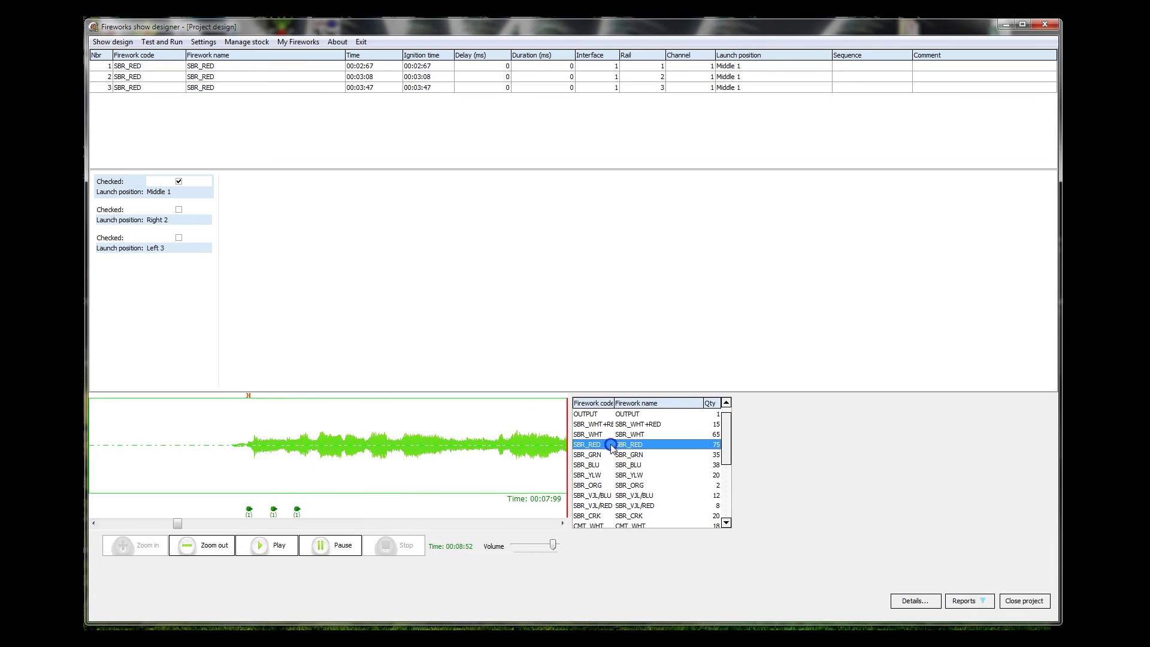
drag(610, 446, 324, 443)
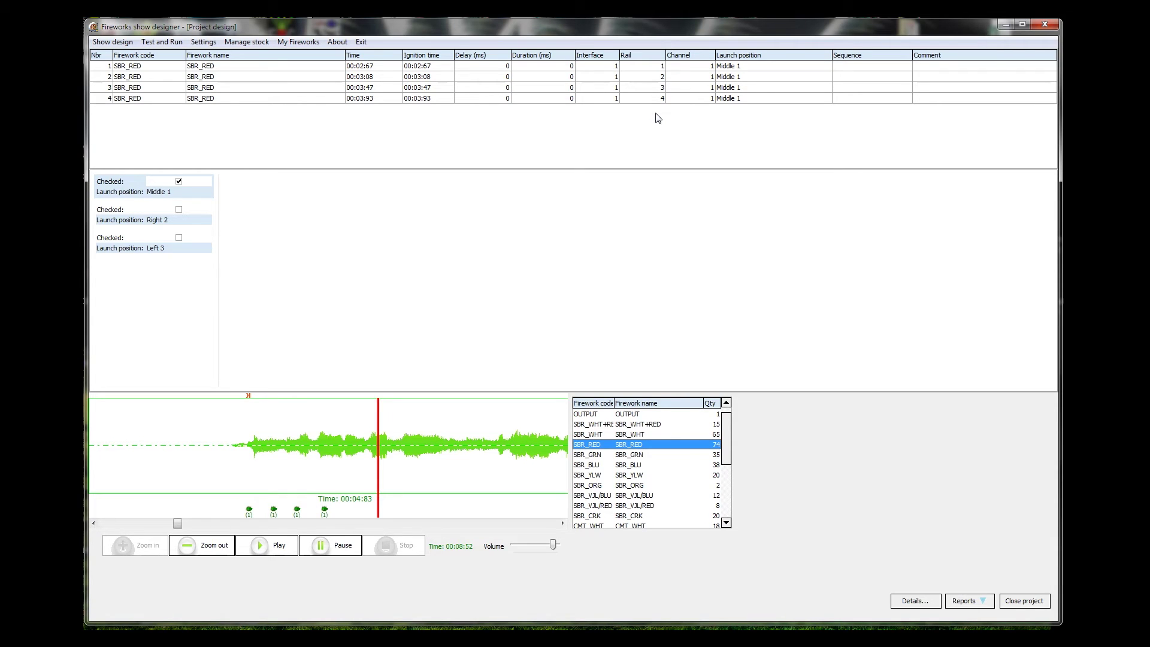
mouse_move(656, 113)
mouse_down()
mouse_move(658, 66)
mouse_move(699, 70)
mouse_move(716, 123)
mouse_move(689, 73)
mouse_move(653, 76)
mouse_move(708, 89)
mouse_up()
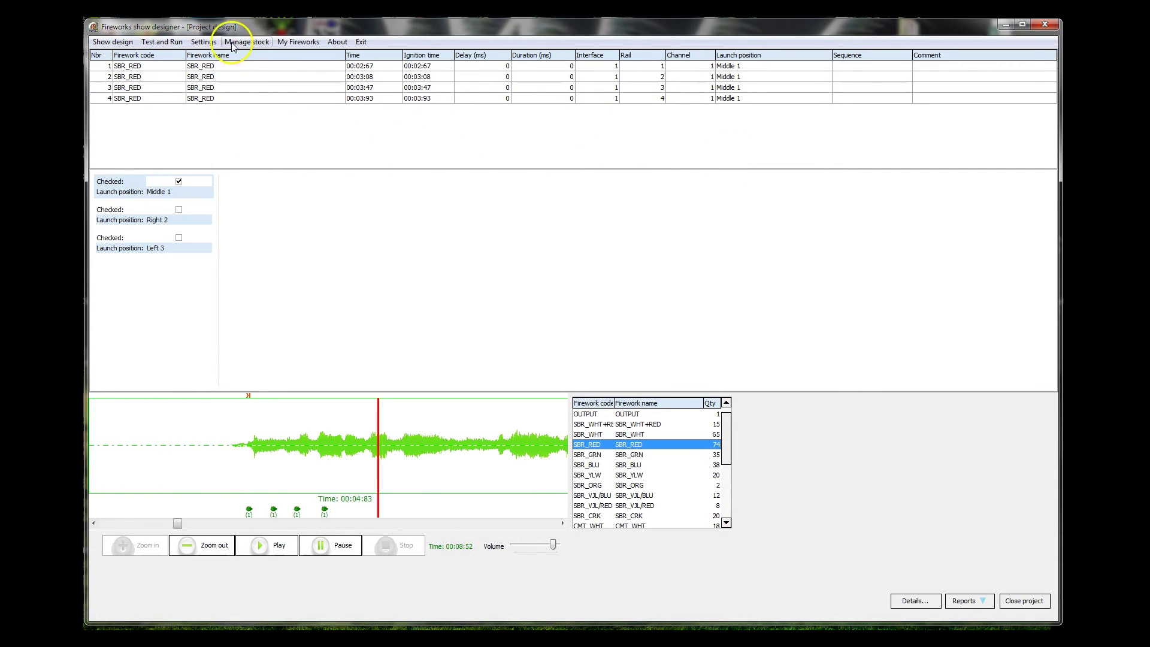
click(204, 42)
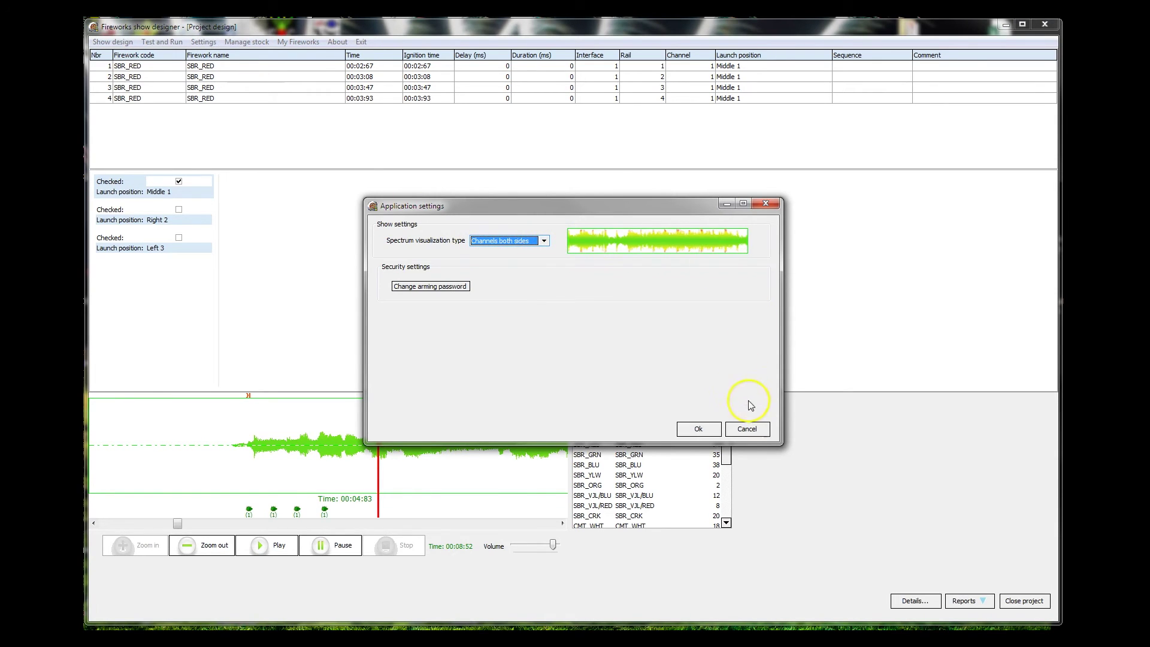
click(747, 429)
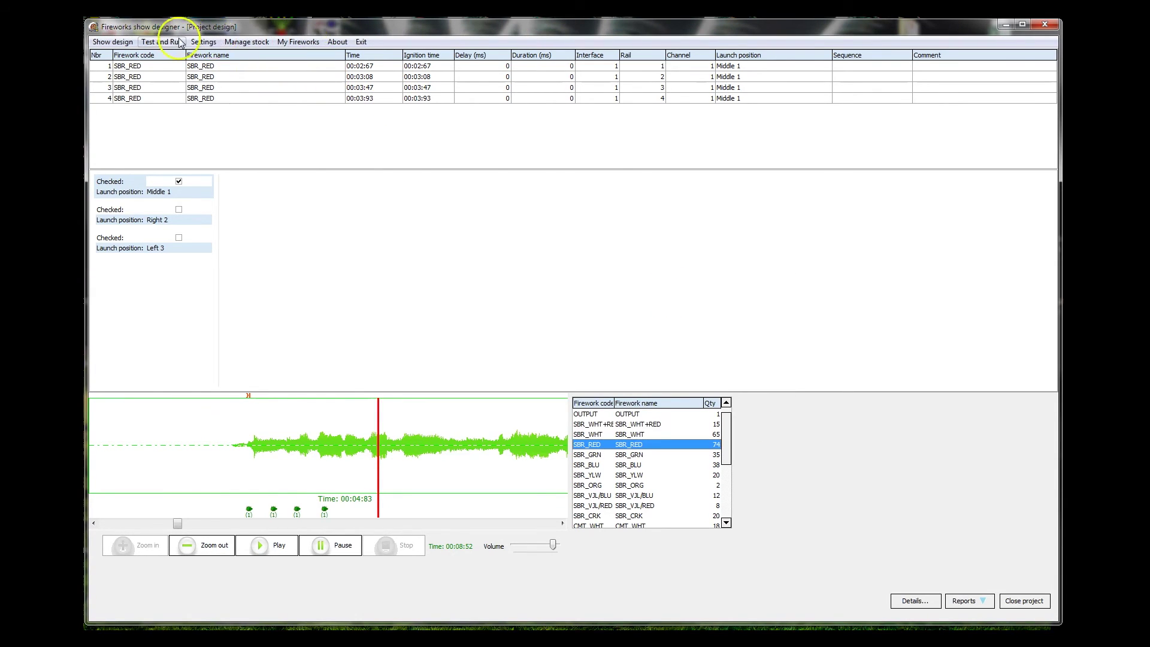
click(109, 42)
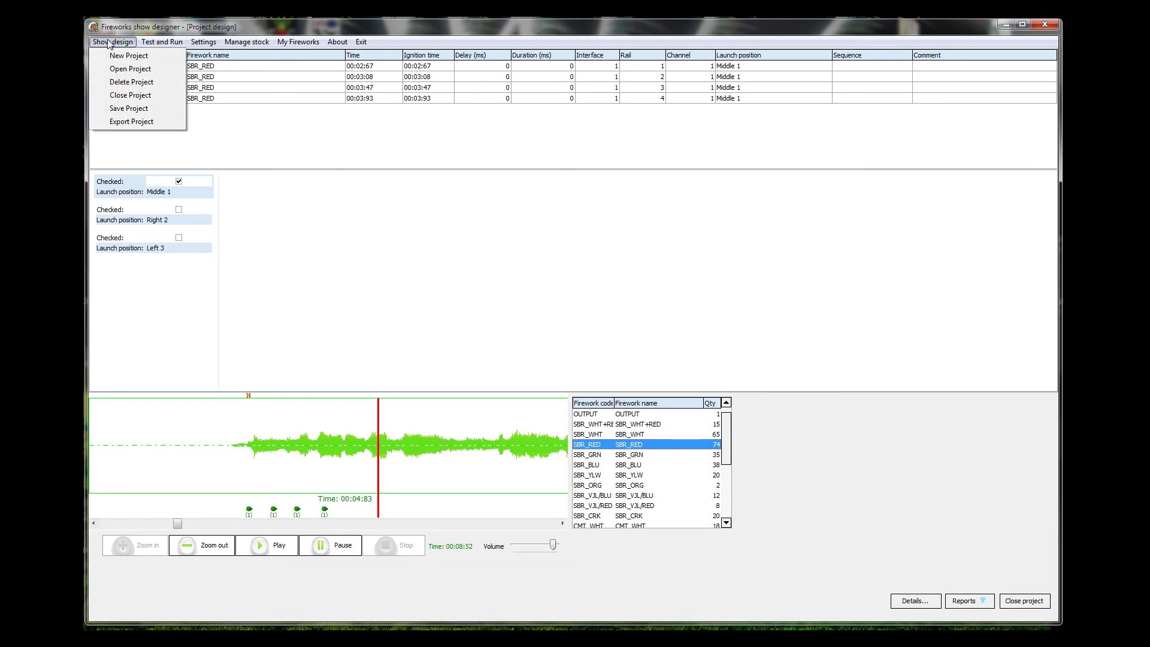
click(109, 42)
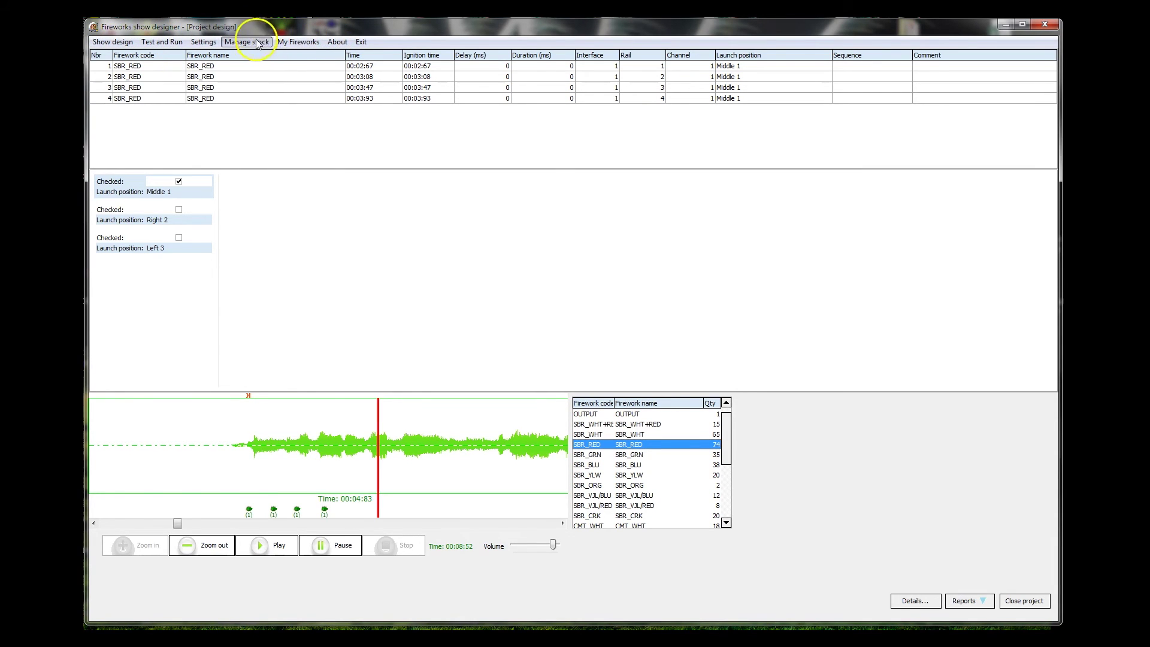
click(209, 42)
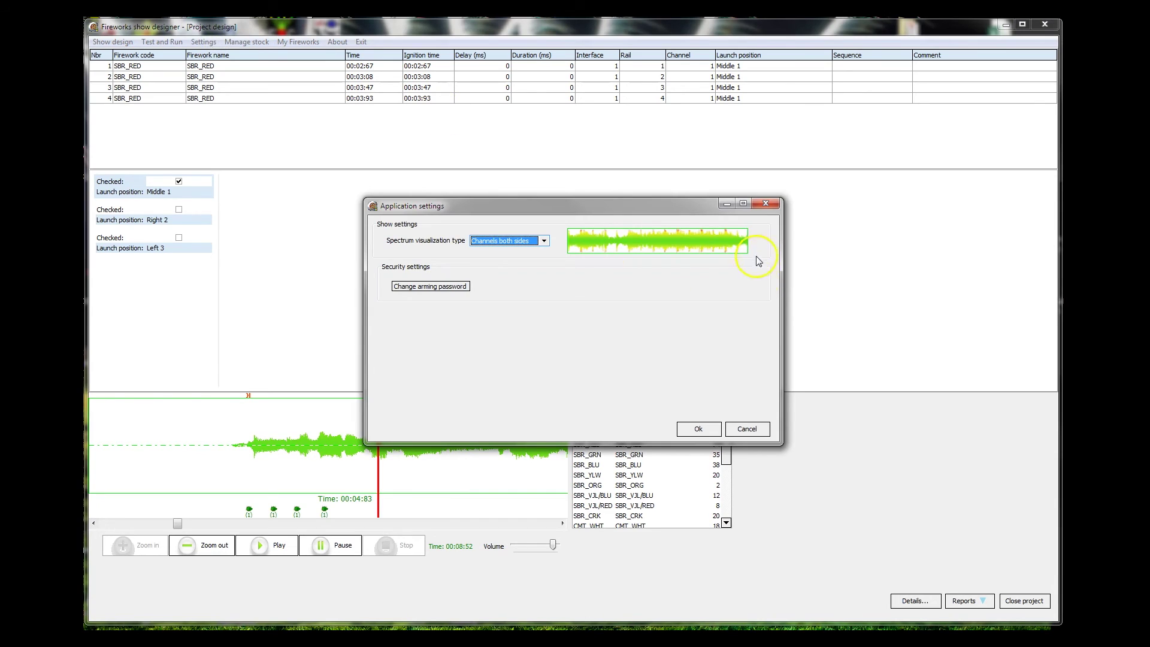
click(752, 428)
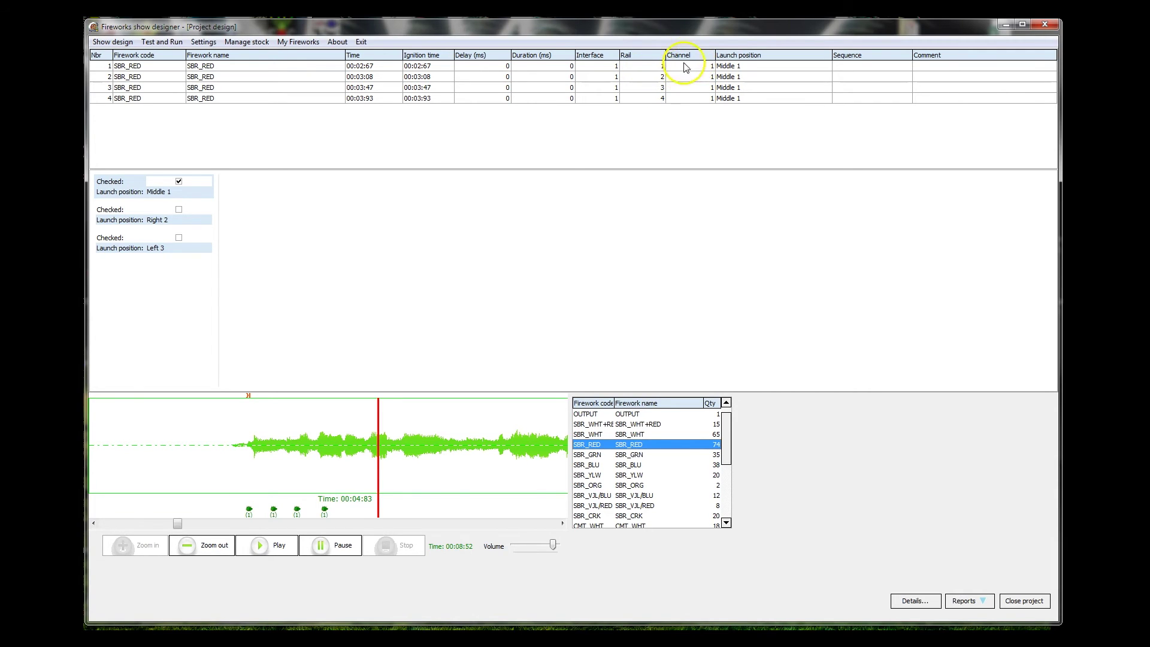
- Switch firing from Middle 1 to Right 2 and Left 3, then drop SBR_YLW cues at 00:05:12
click(112, 196)
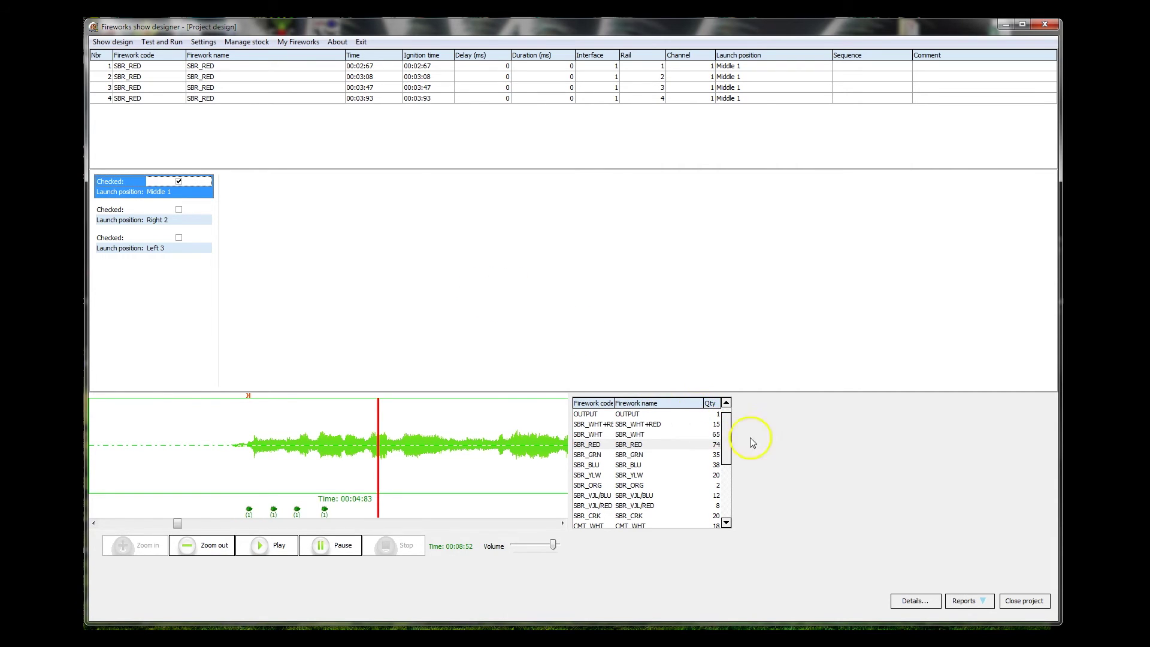
click(179, 210)
click(179, 237)
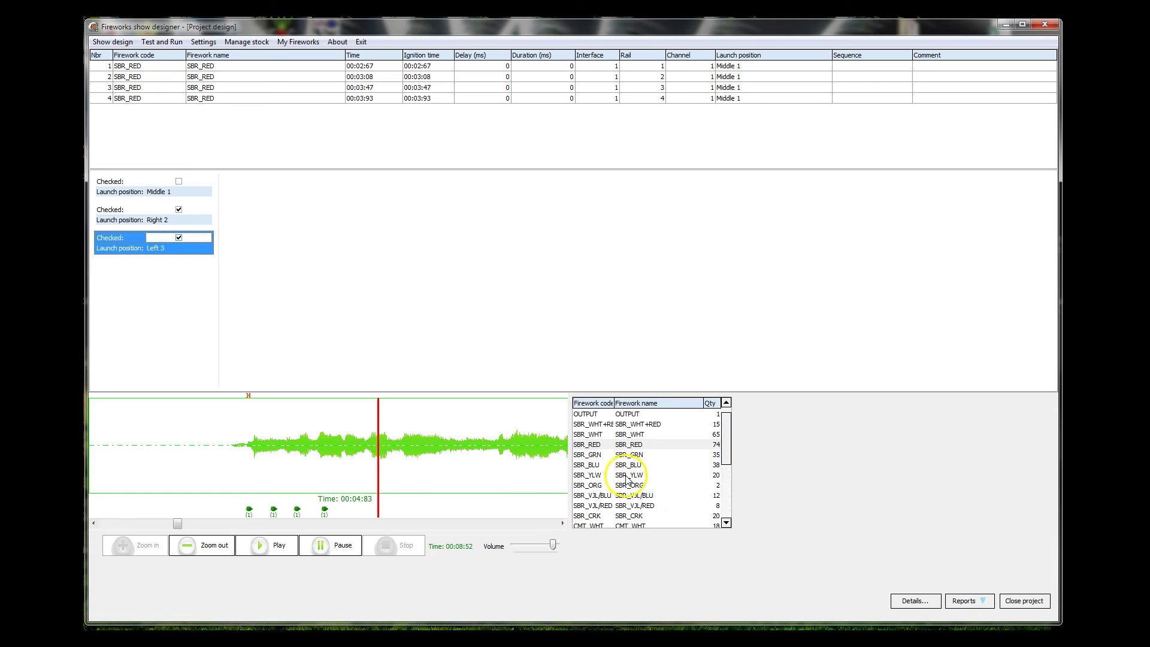
drag(627, 477, 396, 461)
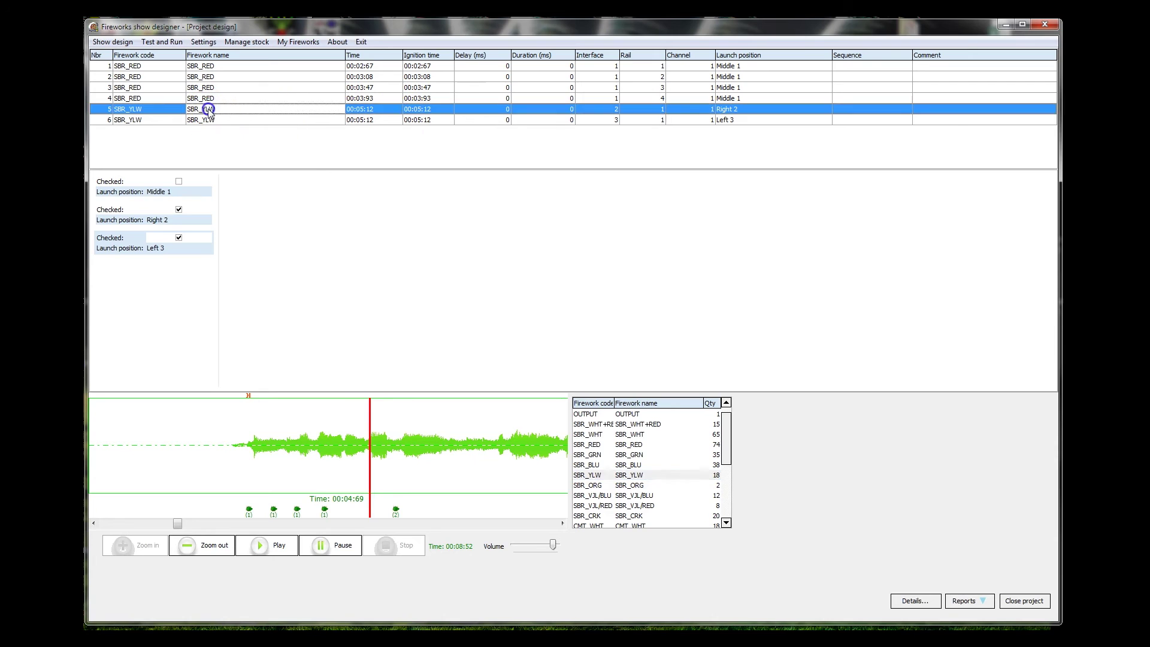
click(226, 120)
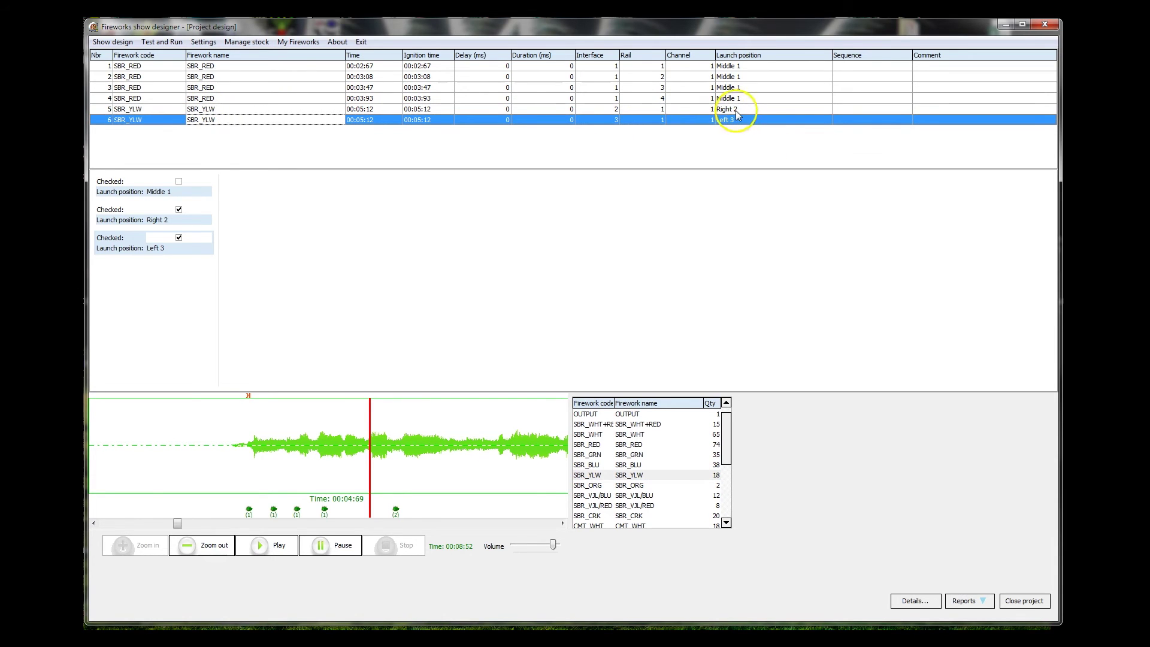
click(733, 120)
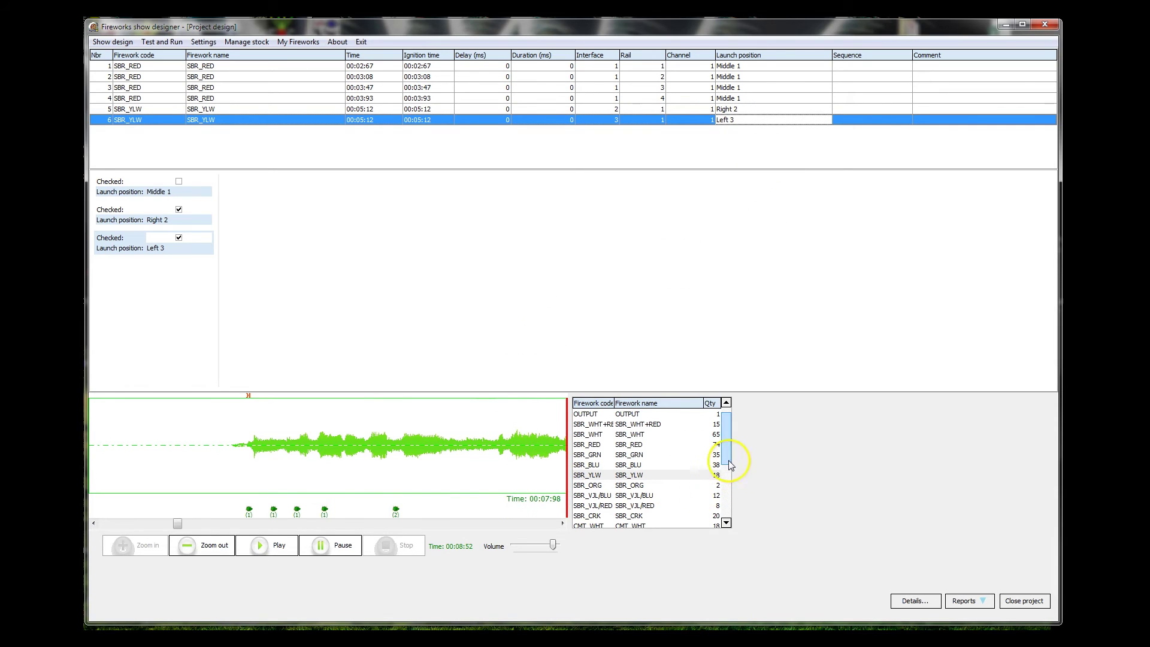
- Place paired CMT_GRN, CMT_BLU and CMT_YLW cues at 00:05:82, 00:06:70 and 00:07:26, then preview with music
drag(731, 465, 728, 482)
drag(628, 495, 437, 468)
drag(629, 506, 524, 473)
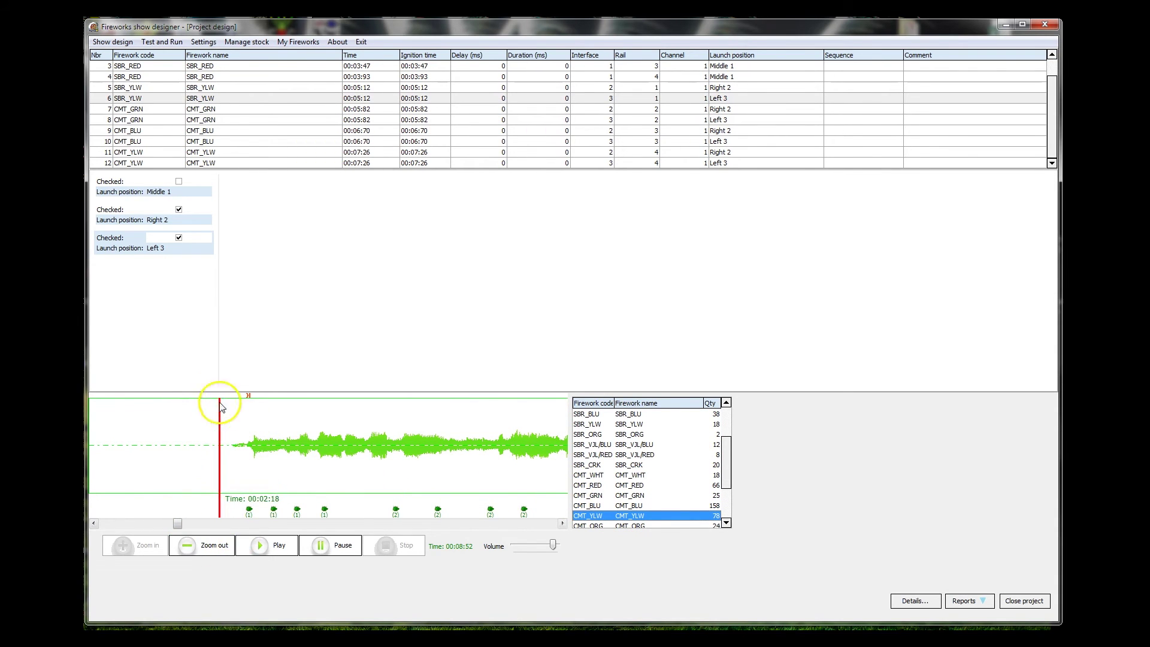
click(267, 546)
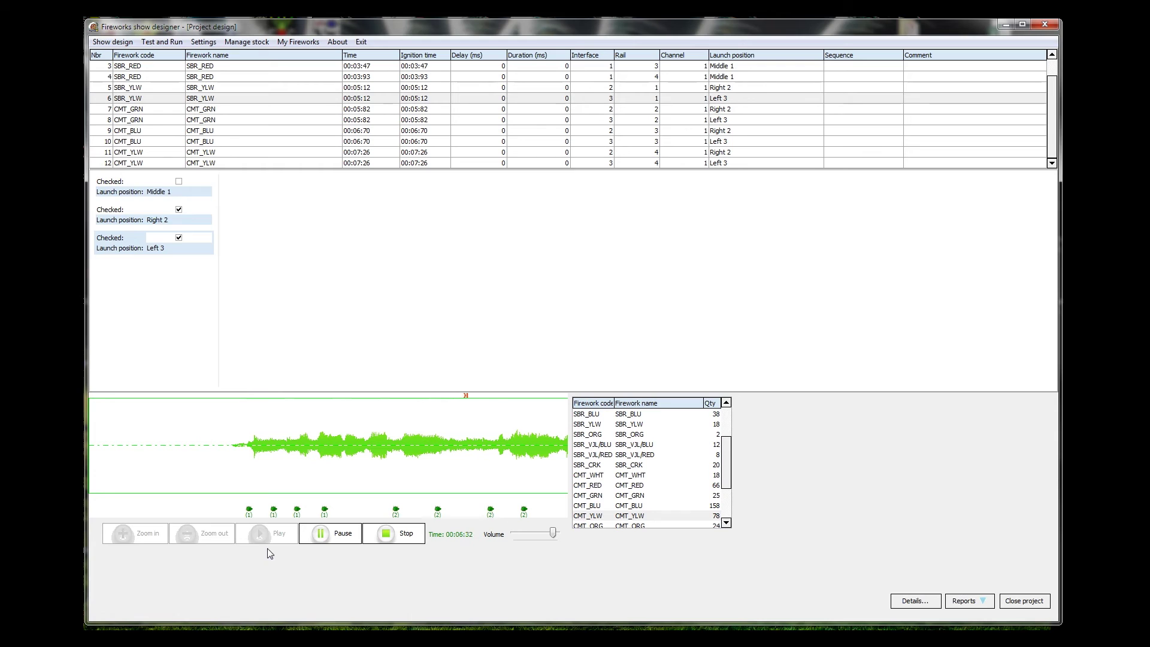
click(388, 536)
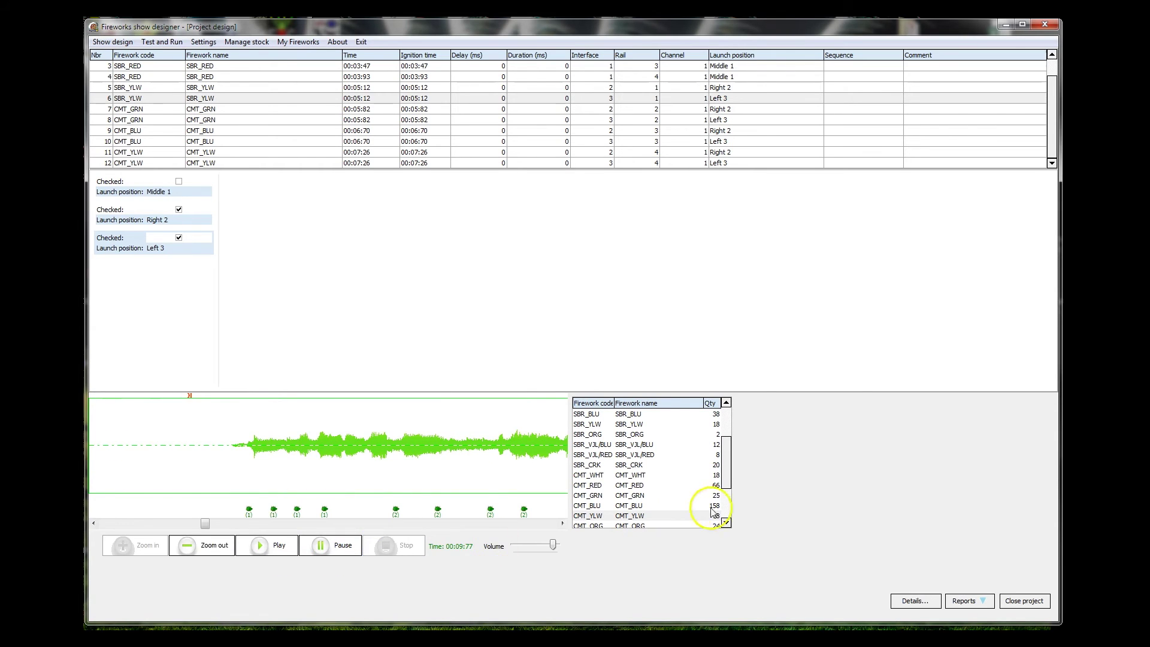
- Scroll the stock list and tick the Middle 1 launch position
click(726, 474)
drag(726, 475, 726, 496)
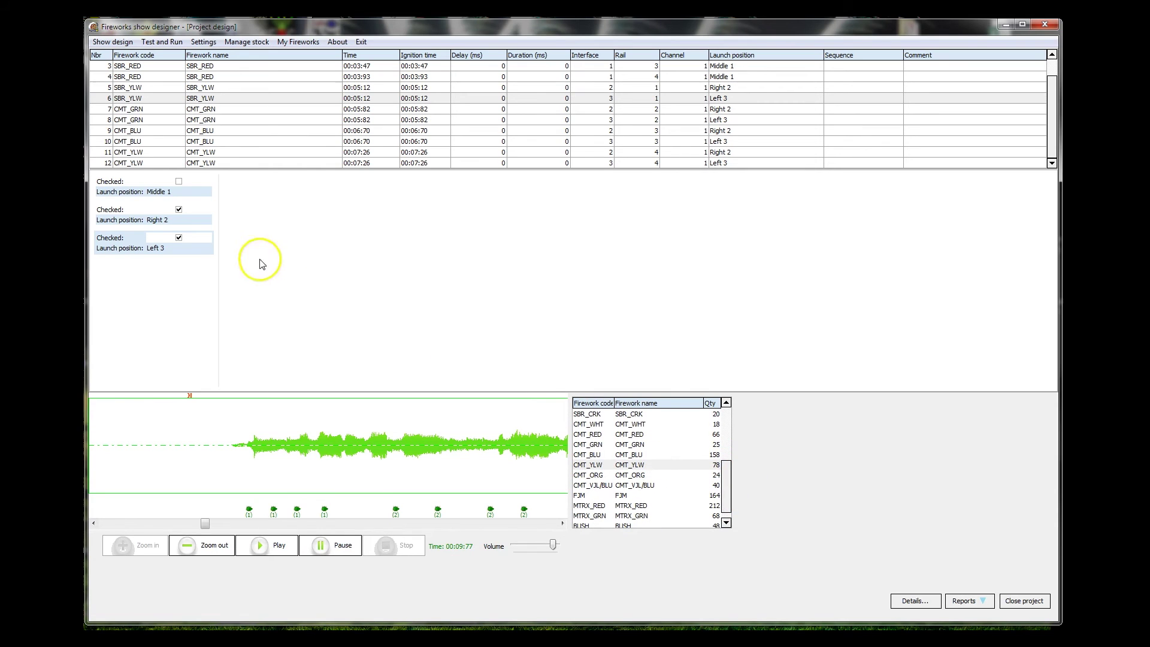
click(178, 181)
- Untick Right 2 and Left 3 so only Middle 1 fires, and set the playhead to 00:32:94
click(179, 209)
click(178, 237)
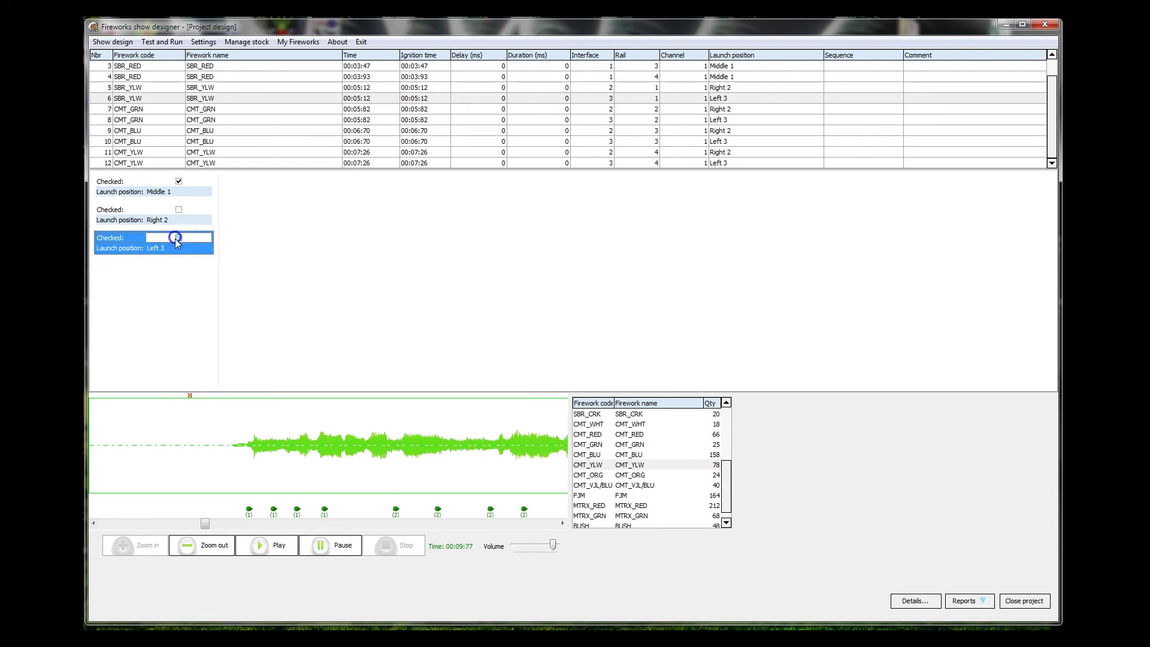
click(727, 479)
drag(728, 479, 726, 491)
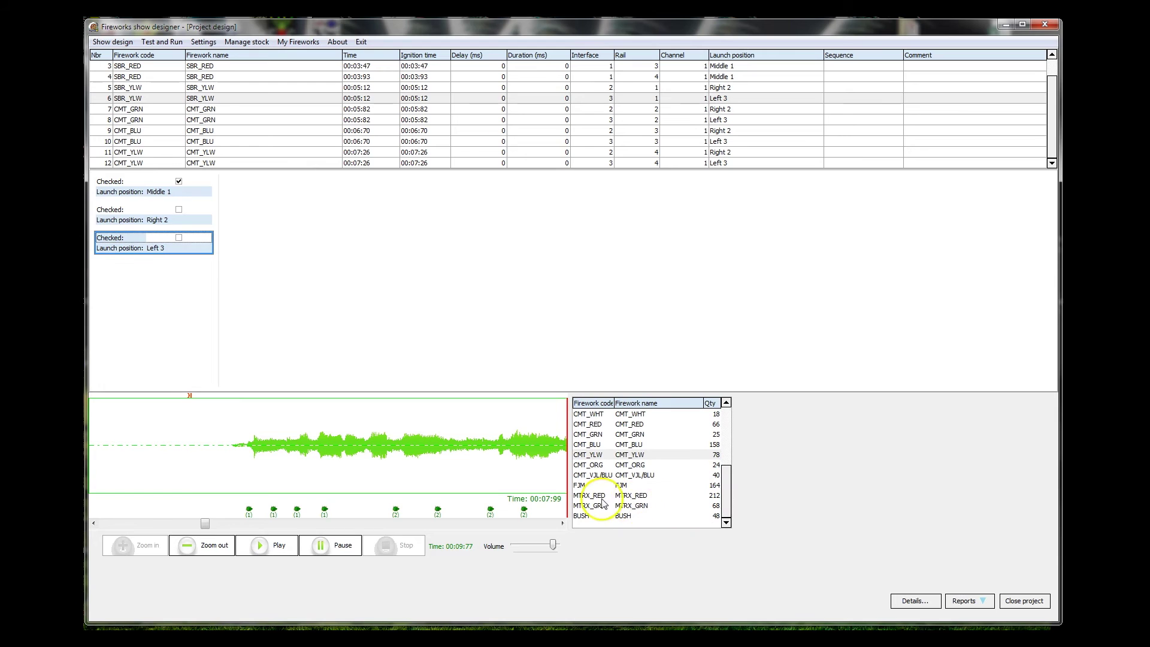
drag(205, 523, 225, 523)
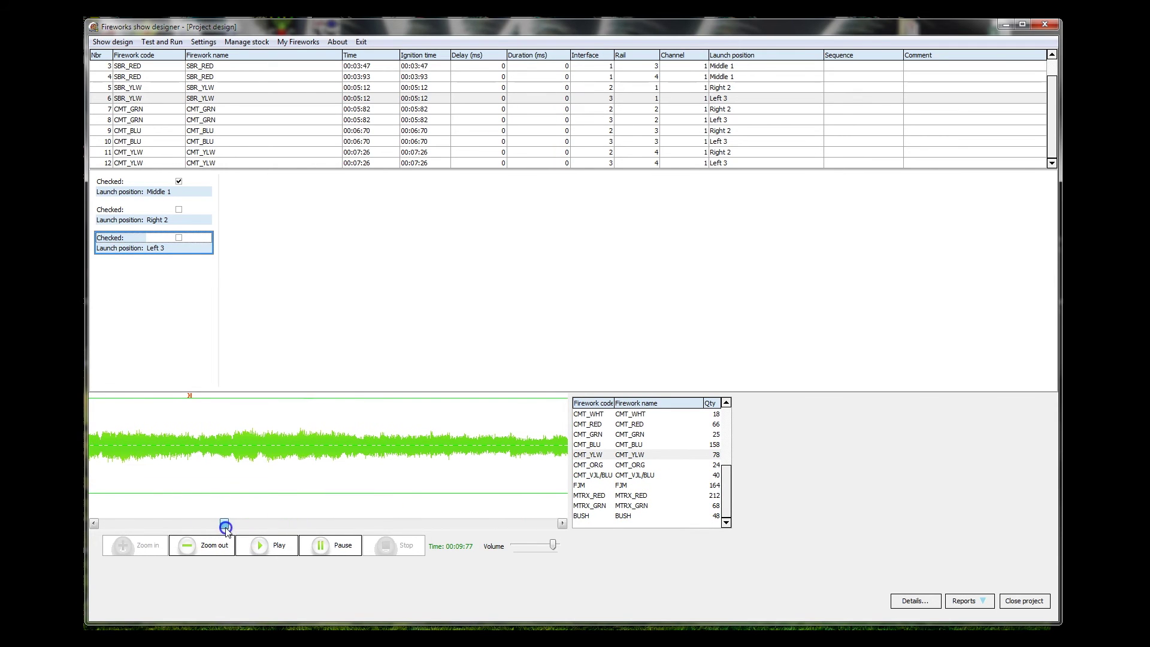
click(226, 464)
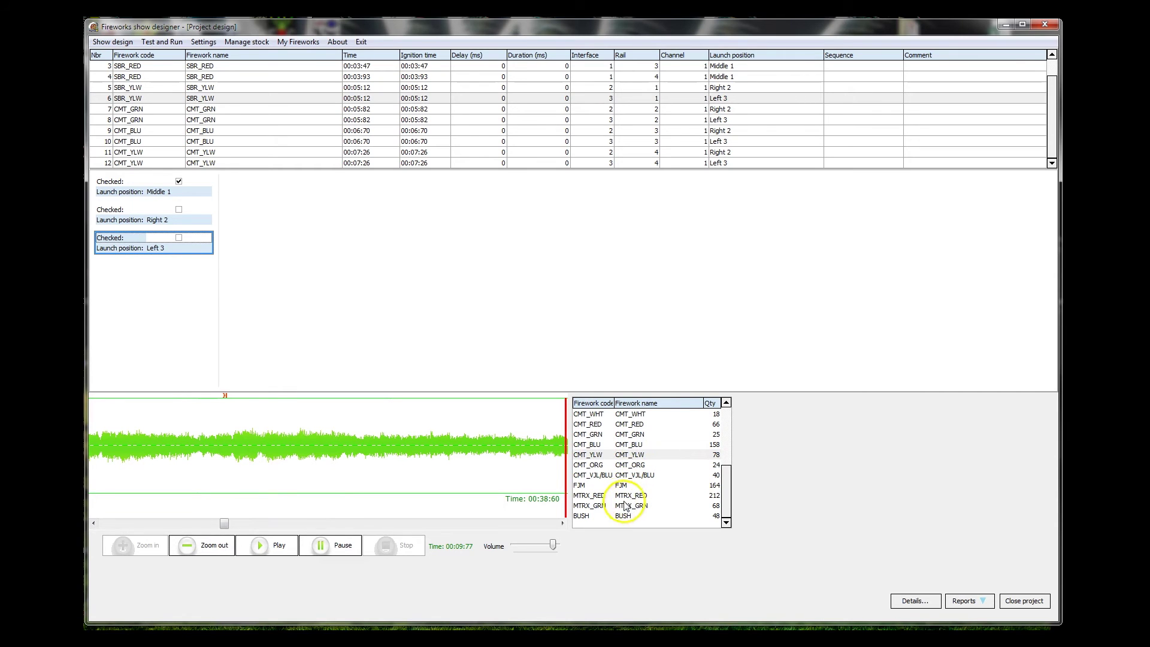
- Drop five MTRX_RED cues on the soundtrack from 00:33:36 to 00:37:40
drag(626, 495, 252, 456)
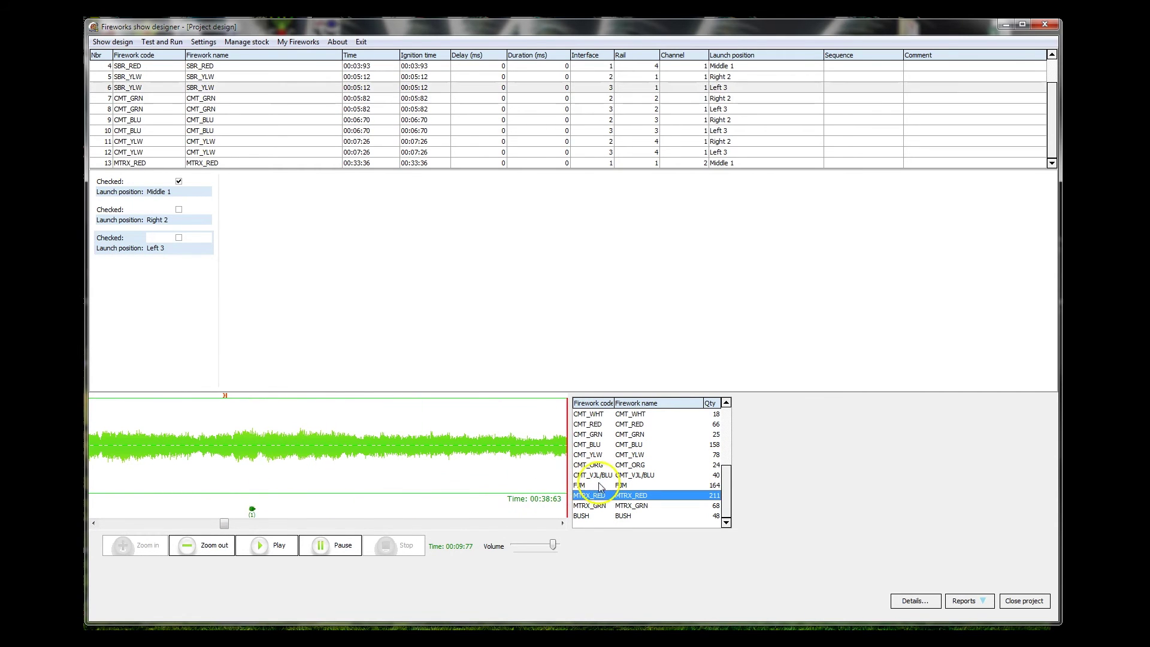
drag(635, 495, 367, 473)
click(641, 496)
drag(640, 496, 495, 479)
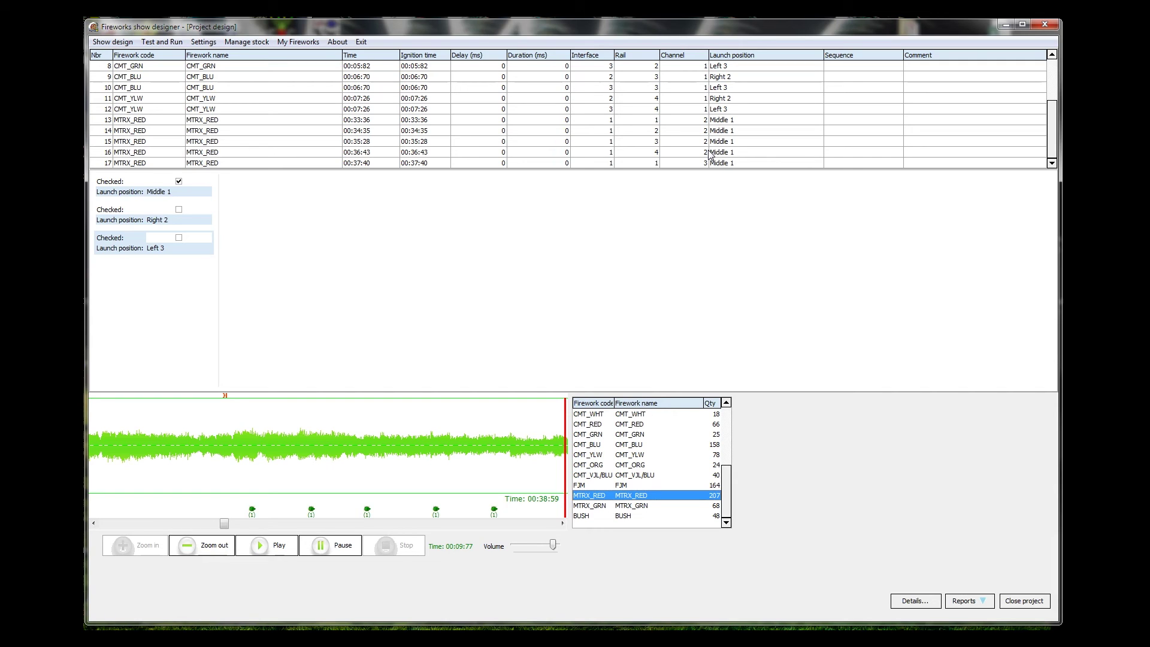
- Clear the Checked box on the Middle 1 launch position card
click(178, 182)
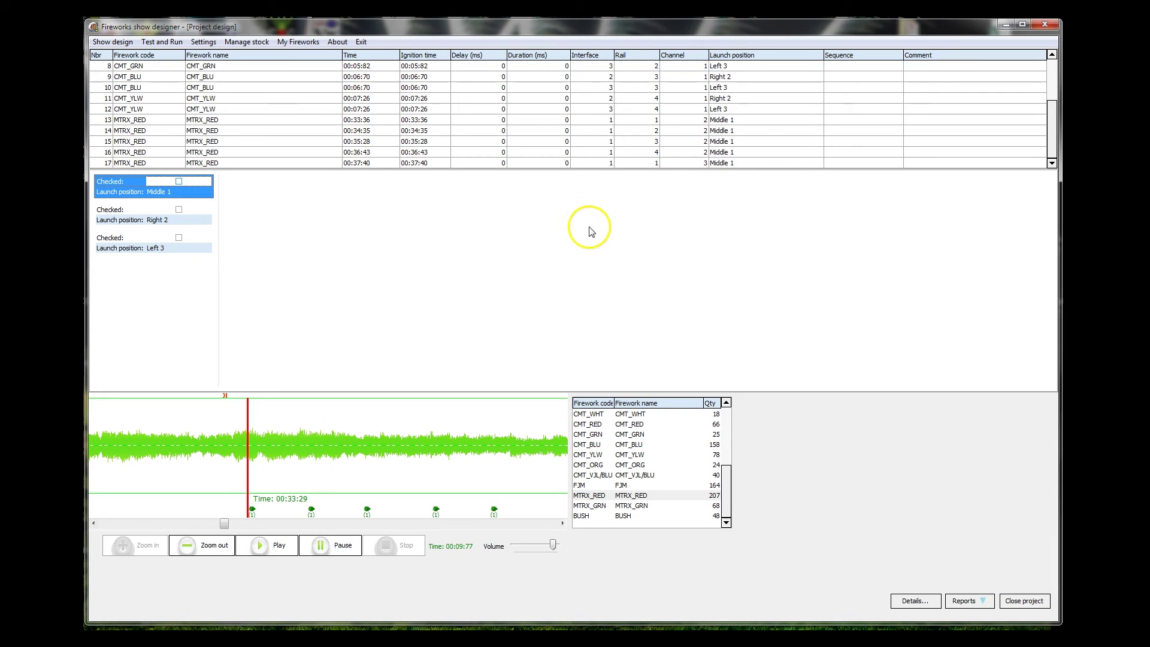
- Save the test design project and bring up the Test / Run window
click(111, 44)
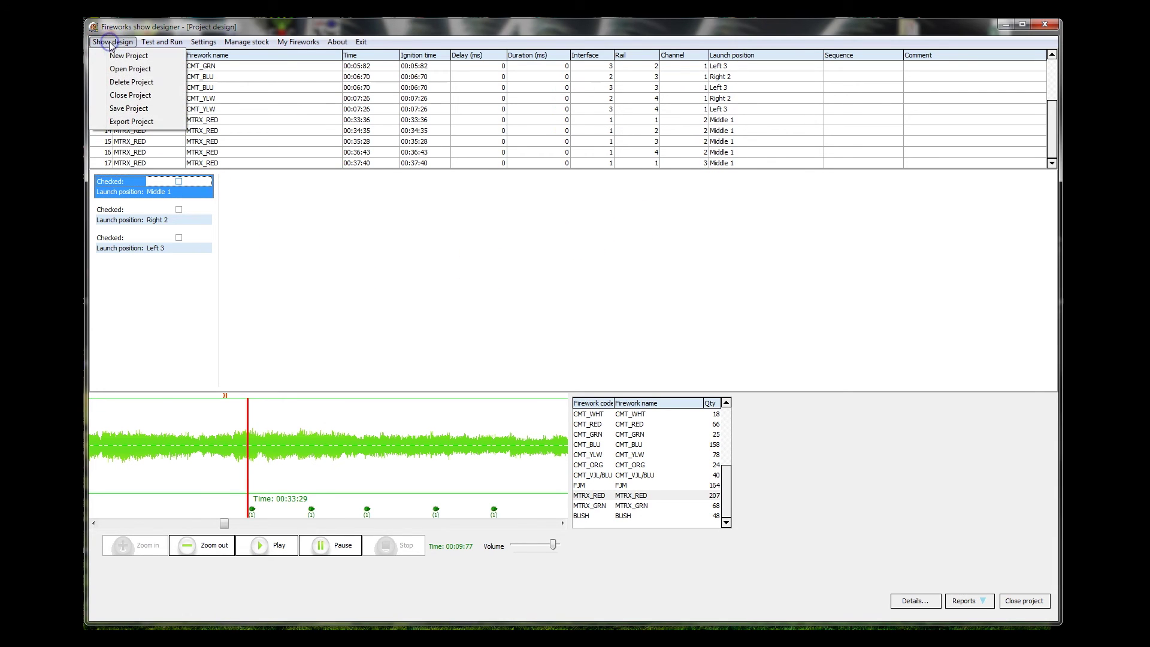
click(126, 109)
click(283, 225)
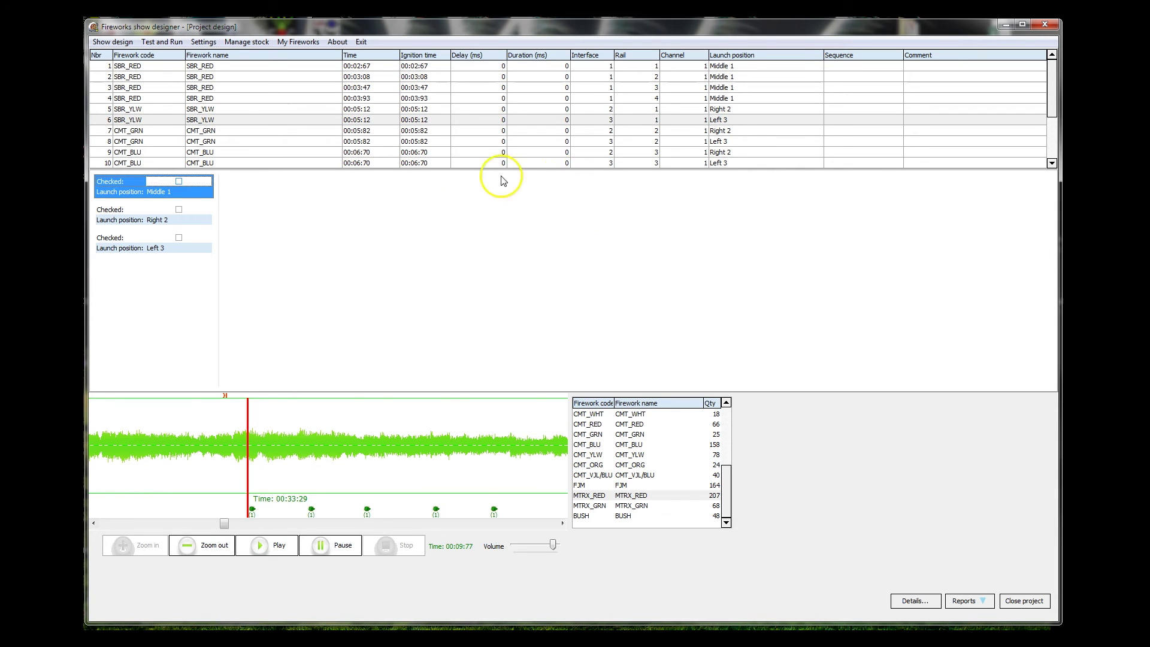
click(158, 41)
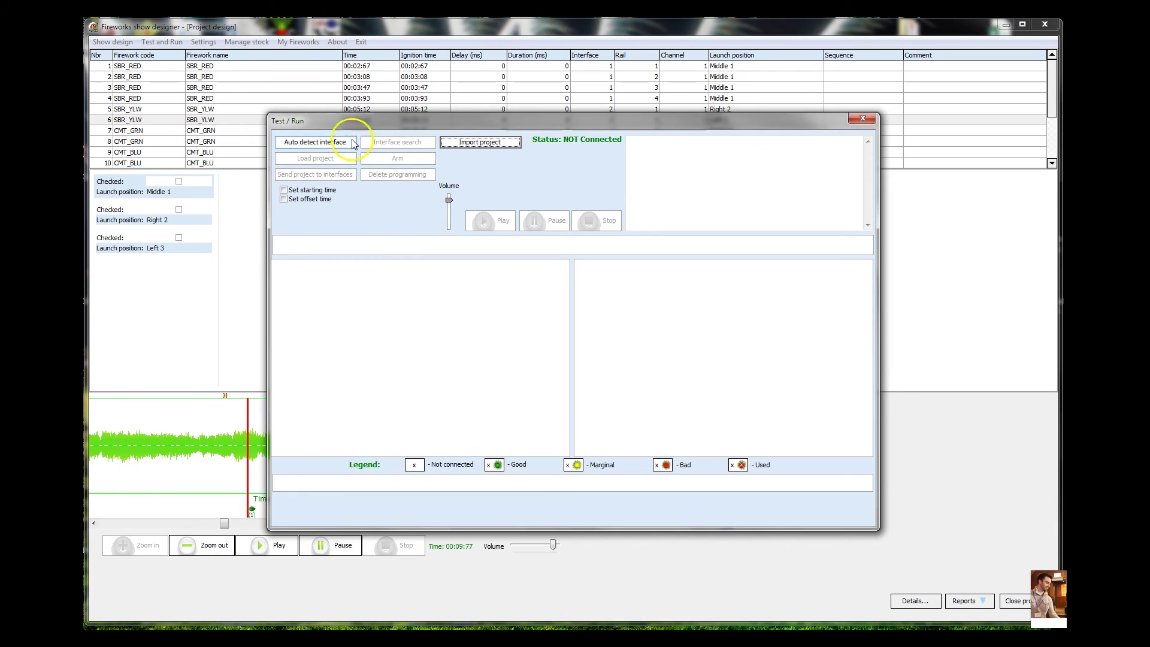
- Auto-detect the FTH-48 interface on COM21 and return to the Test / Run main screen
click(318, 145)
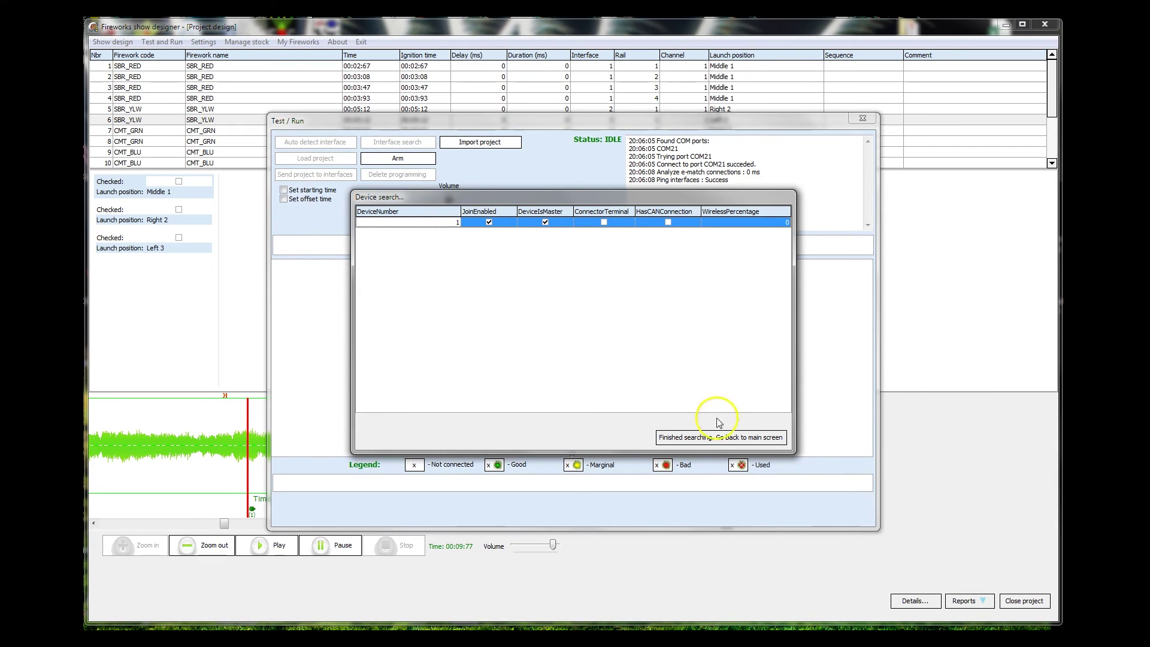
click(713, 438)
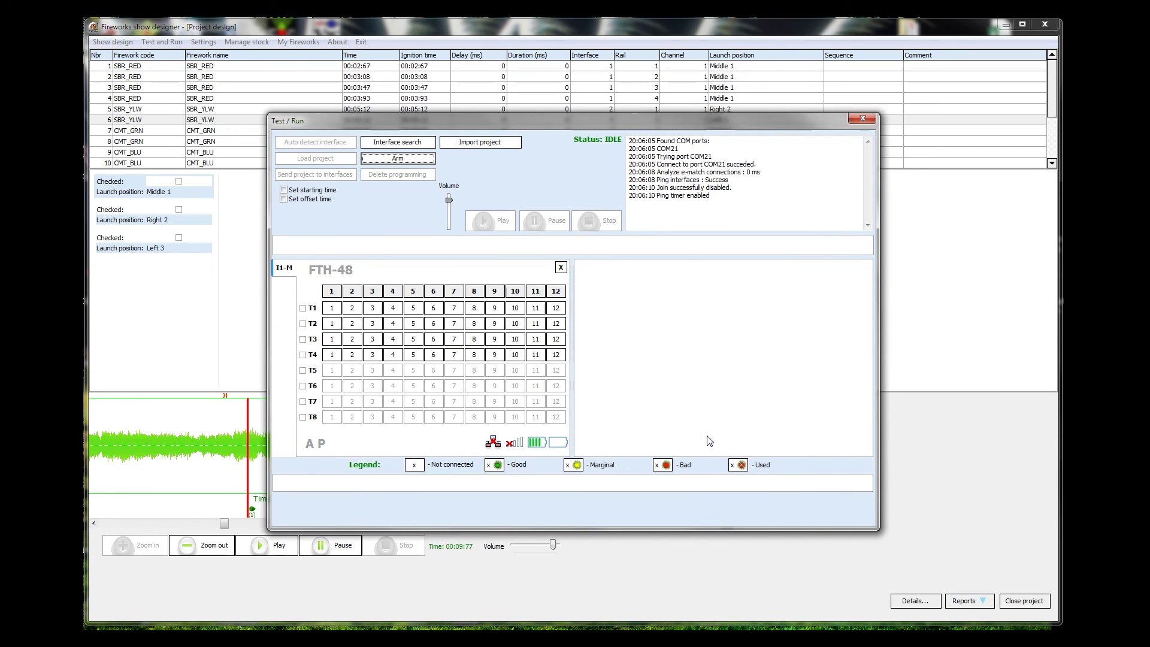
click(479, 173)
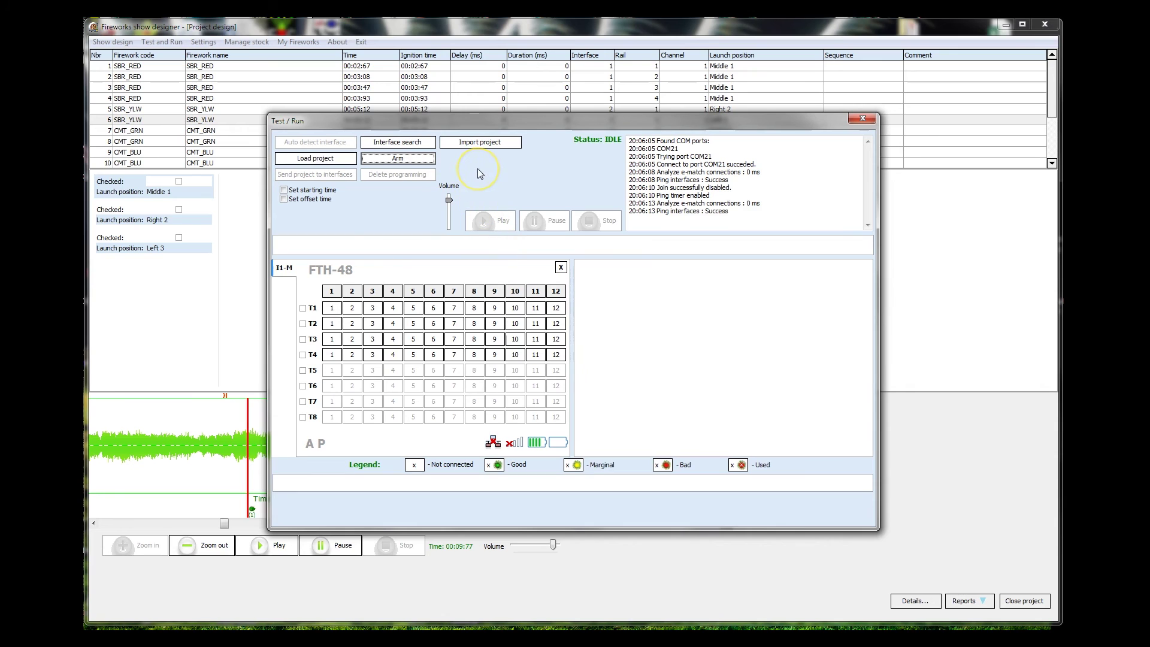
click(308, 163)
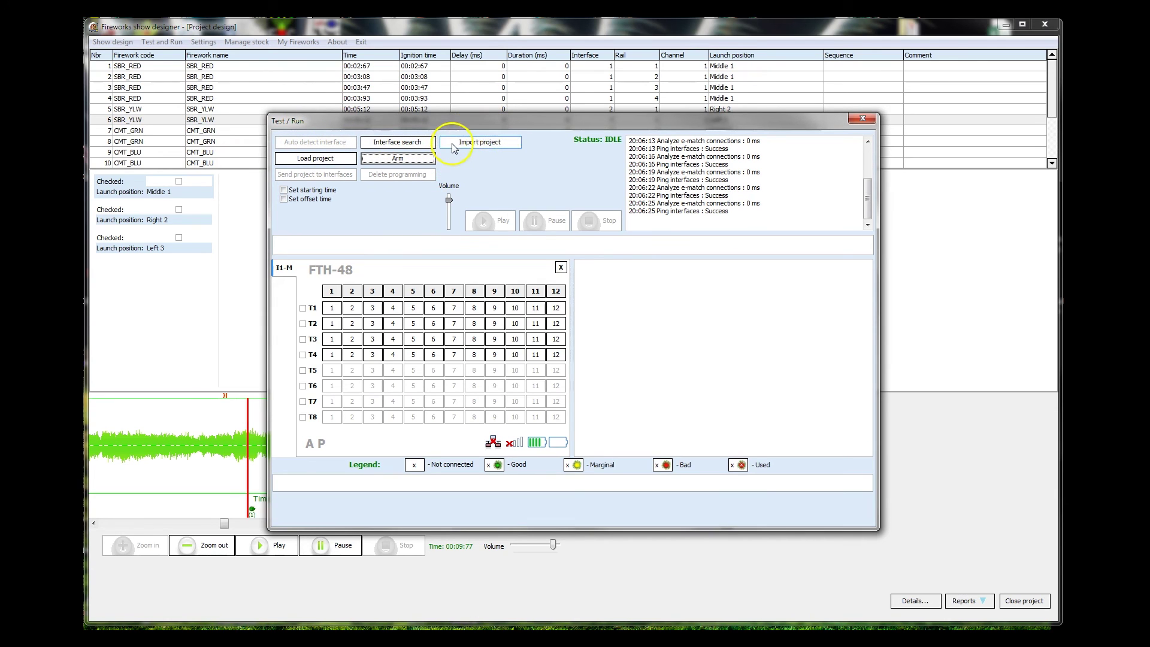
- Load the 'test design' project (02:03.14) and dismiss the success message
click(315, 159)
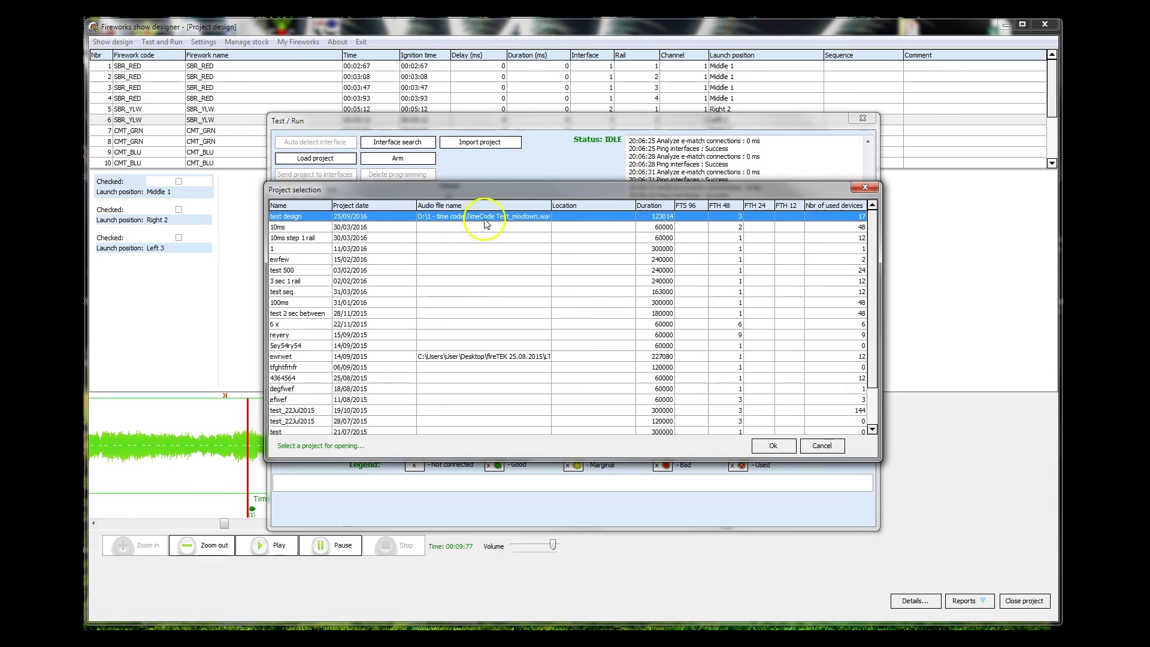
click(776, 445)
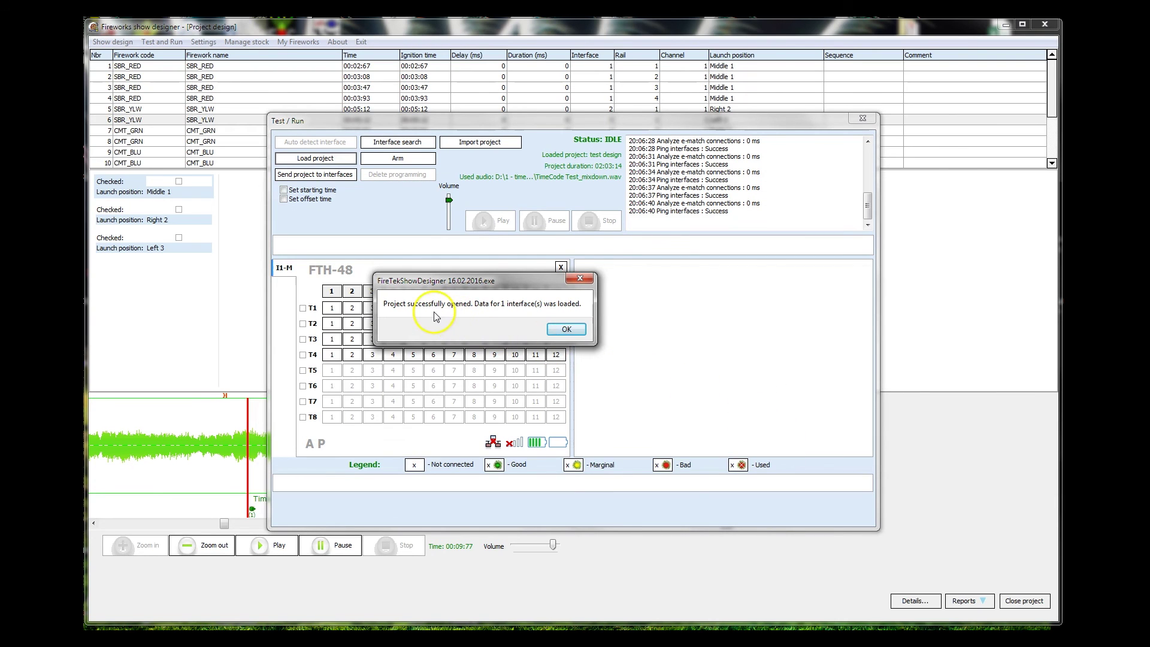
click(564, 328)
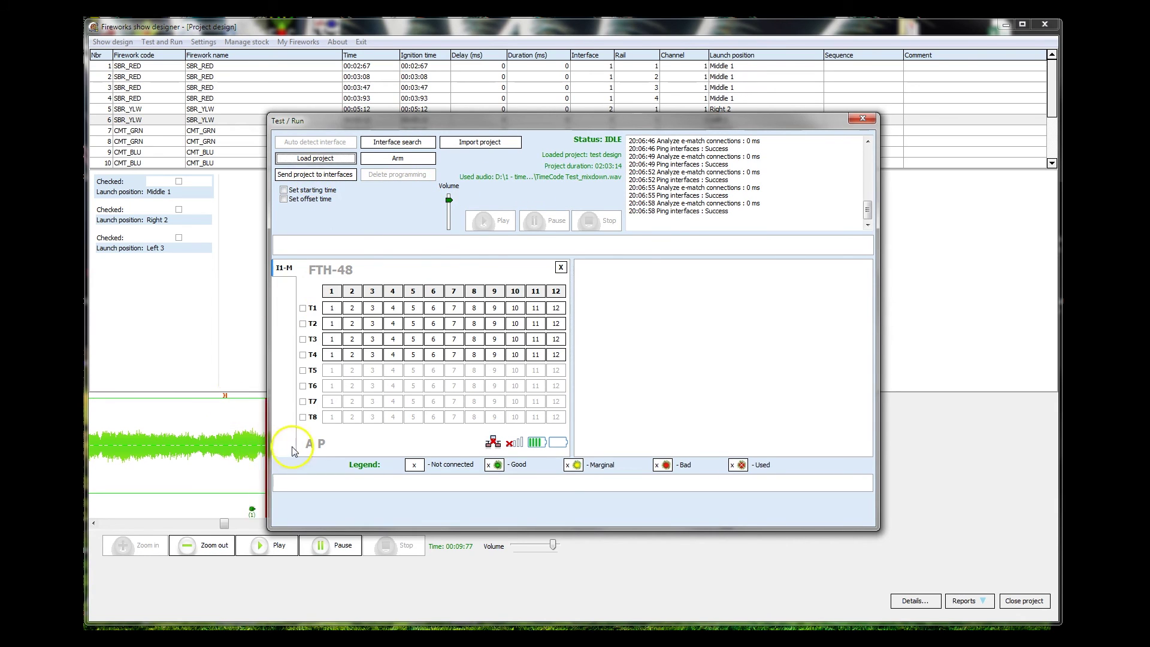
- Send the program to interface 1 and confirm the log reports success
click(318, 174)
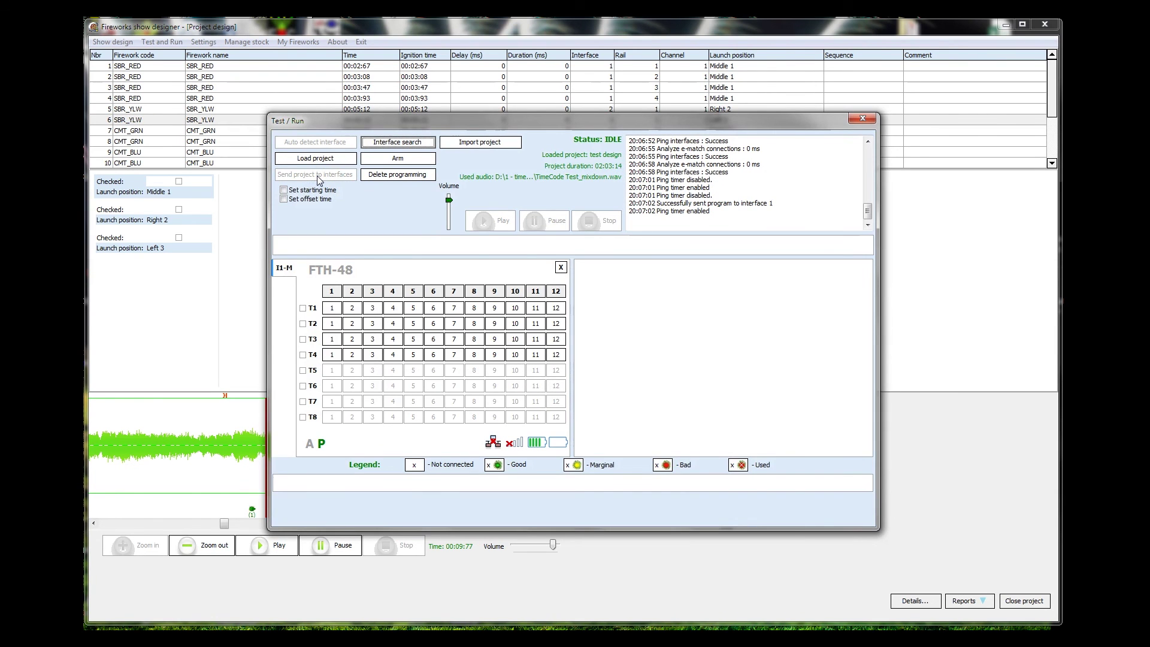
click(311, 446)
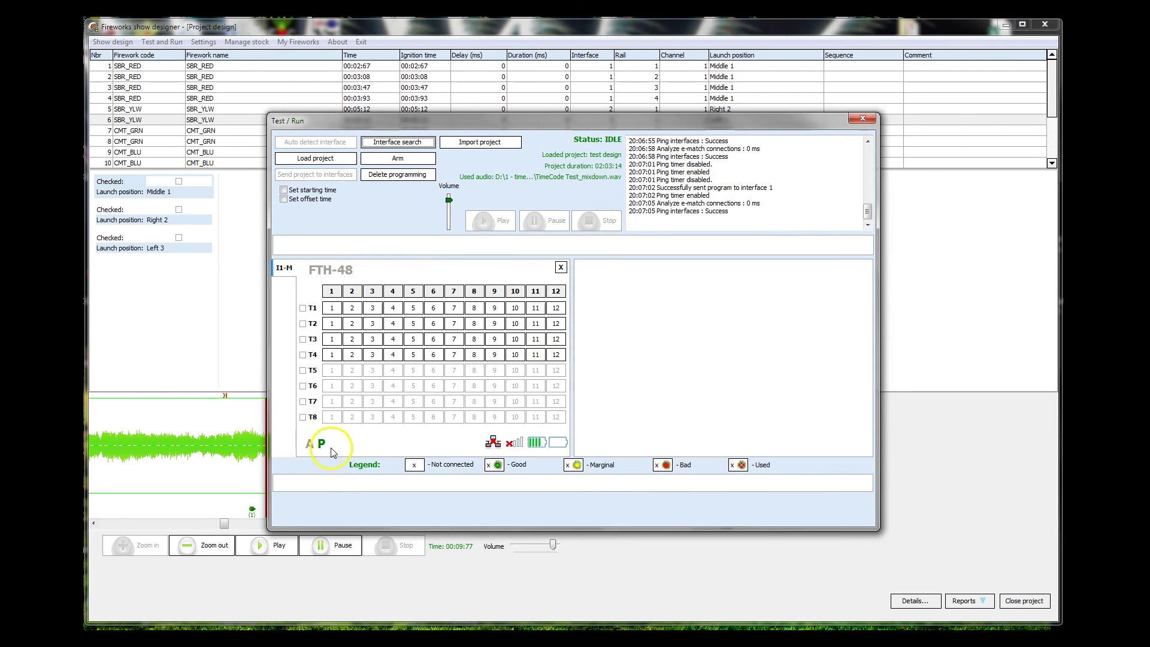
click(310, 444)
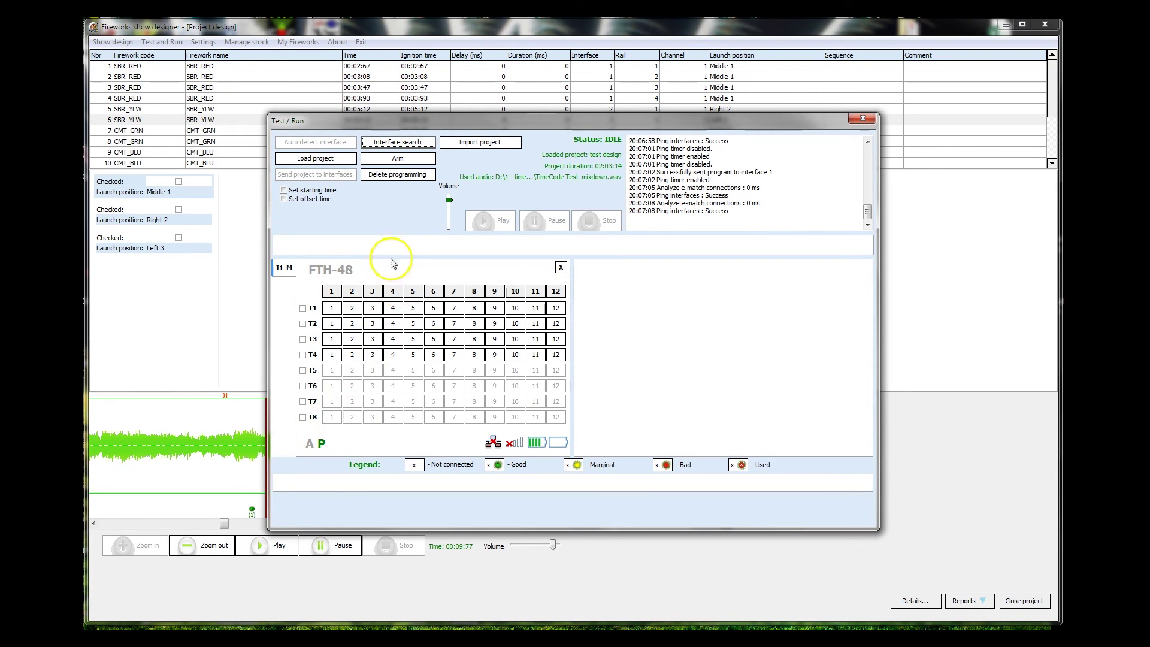
- Arm all devices by entering the system password, then play the show
click(400, 159)
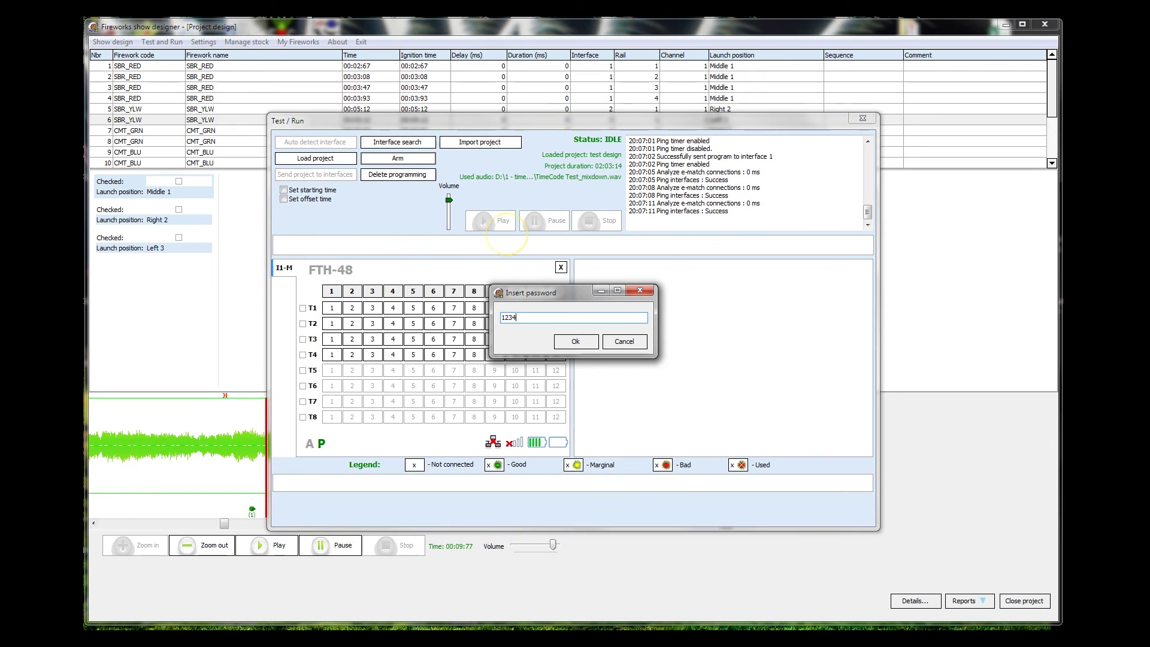
text(1234)
key(Return)
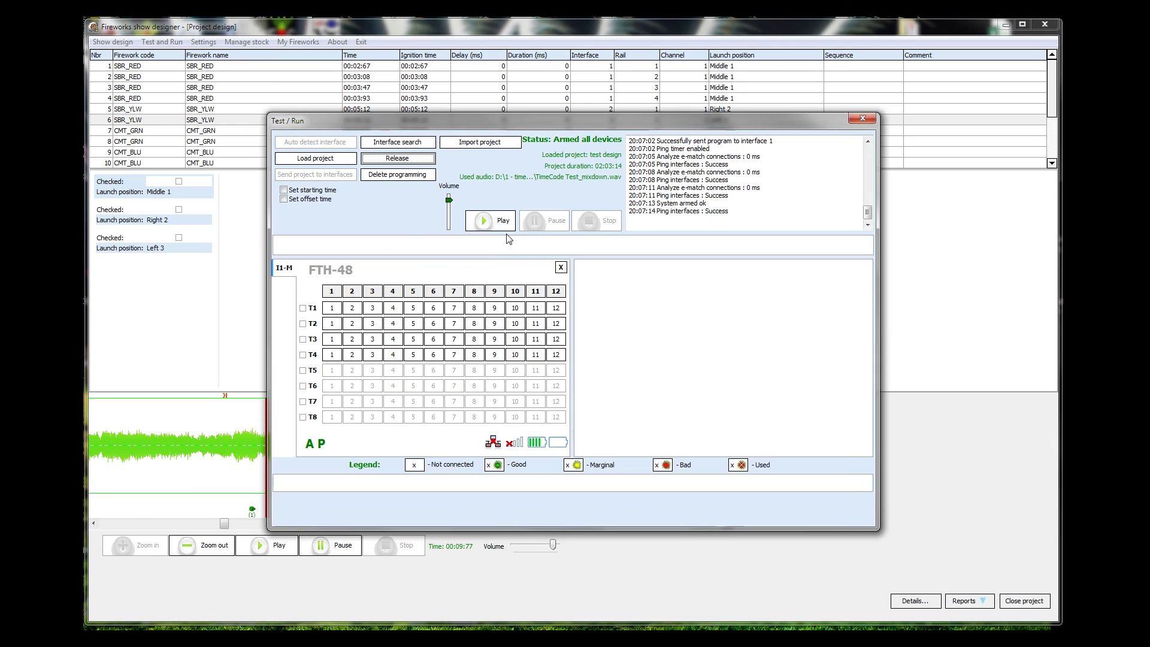
click(505, 223)
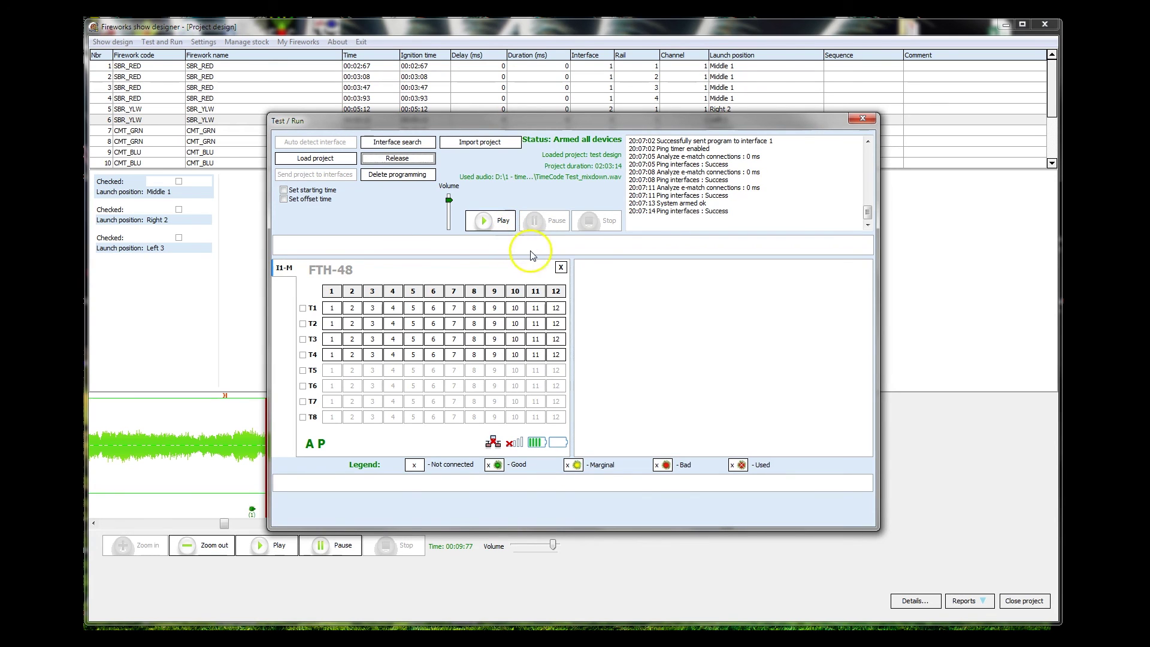
click(544, 325)
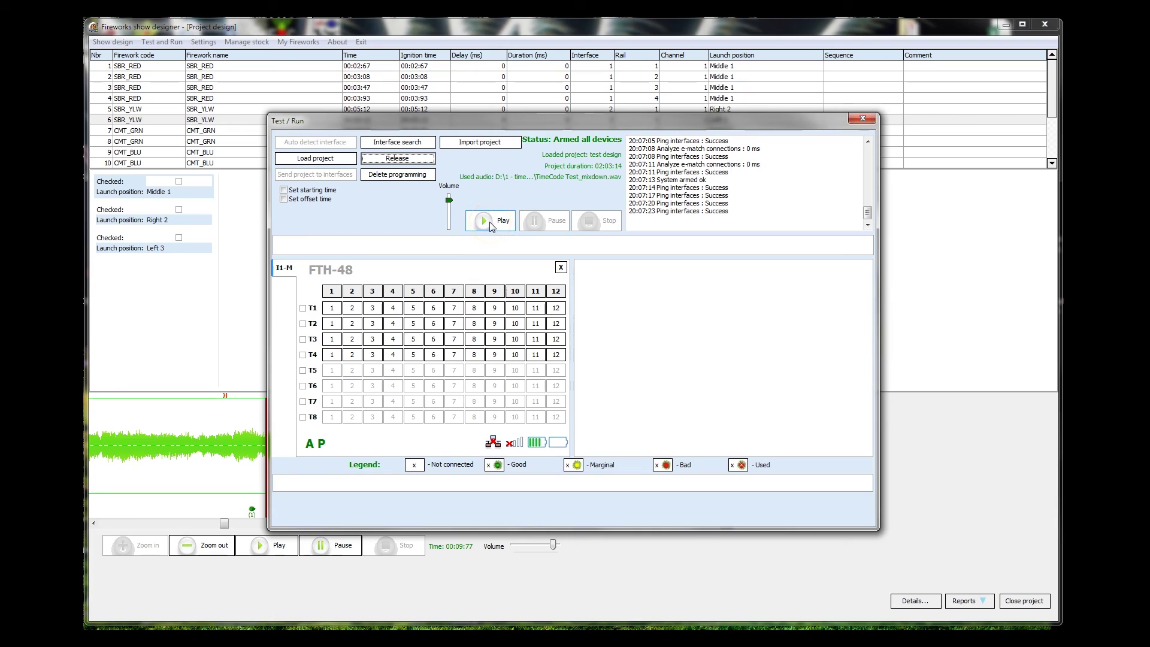
click(489, 222)
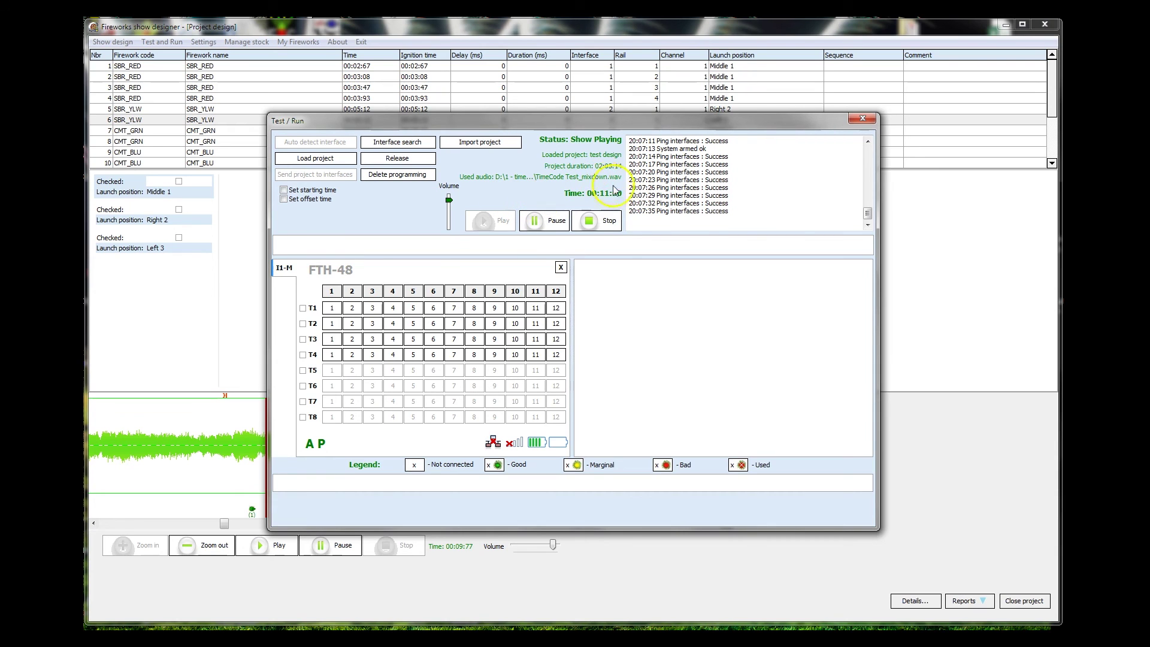
- Stop playback, delete the programming from interface 1, and close Test / Run
click(596, 223)
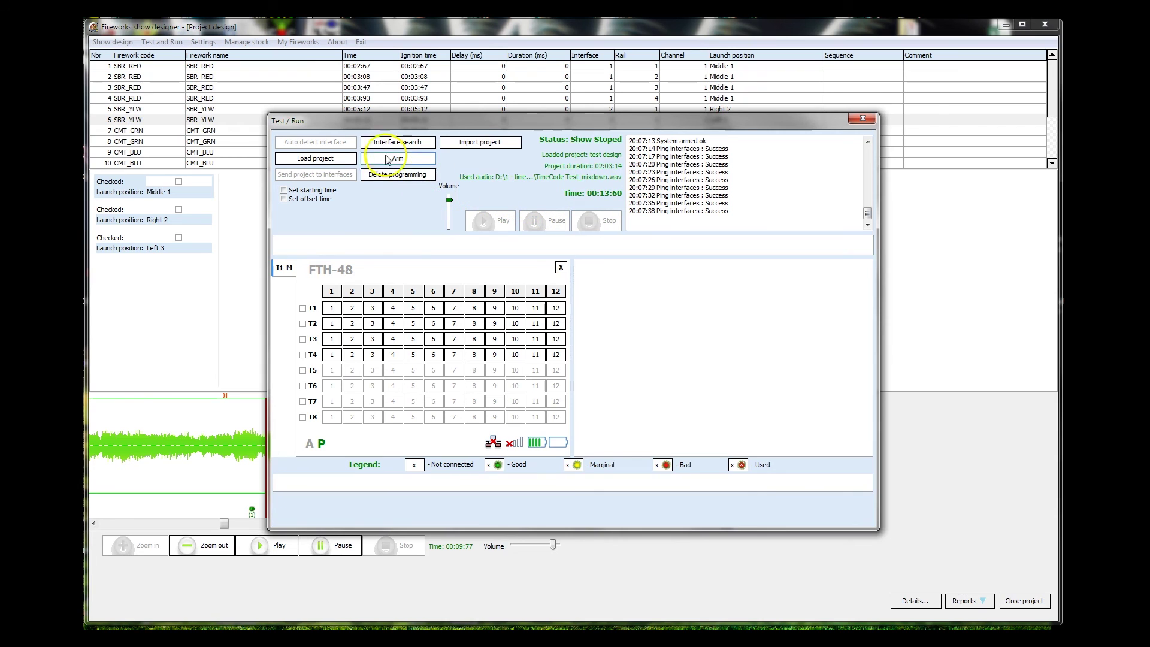
click(392, 175)
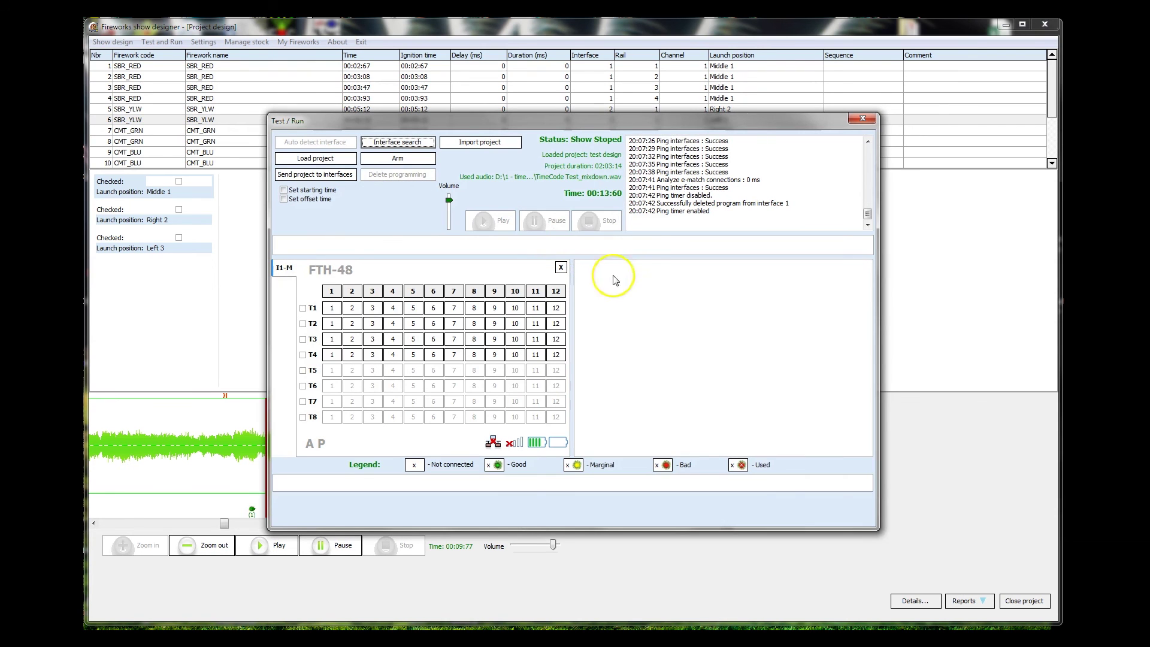
click(864, 120)
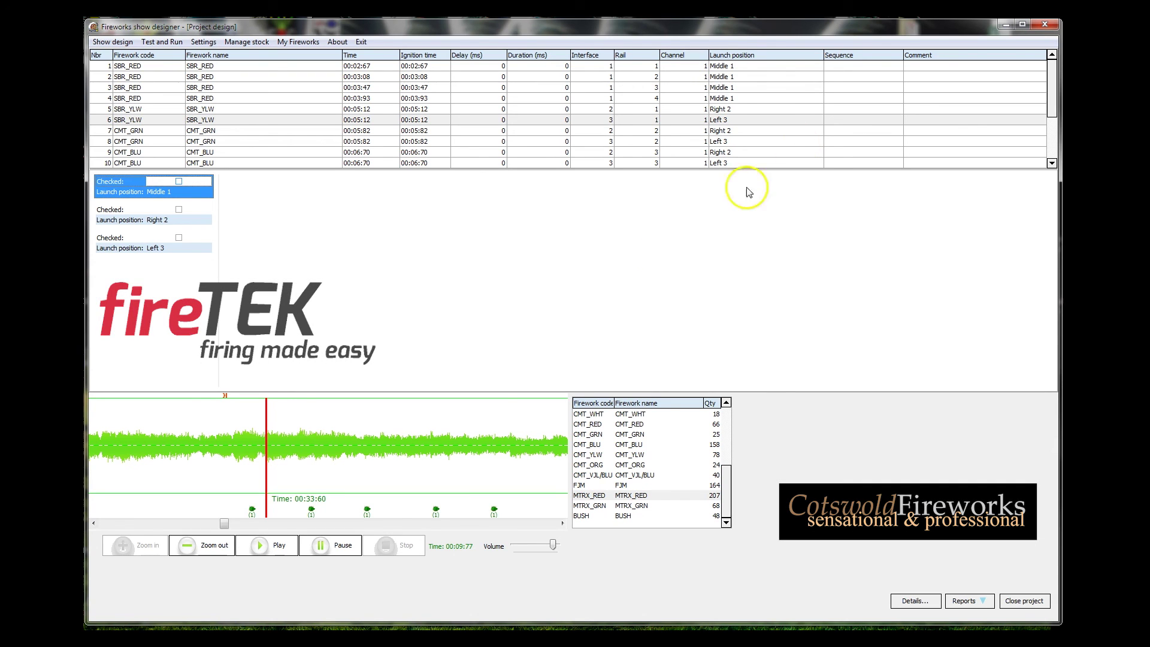
- Set the playhead on the waveform to about 00:36:47
click(437, 413)
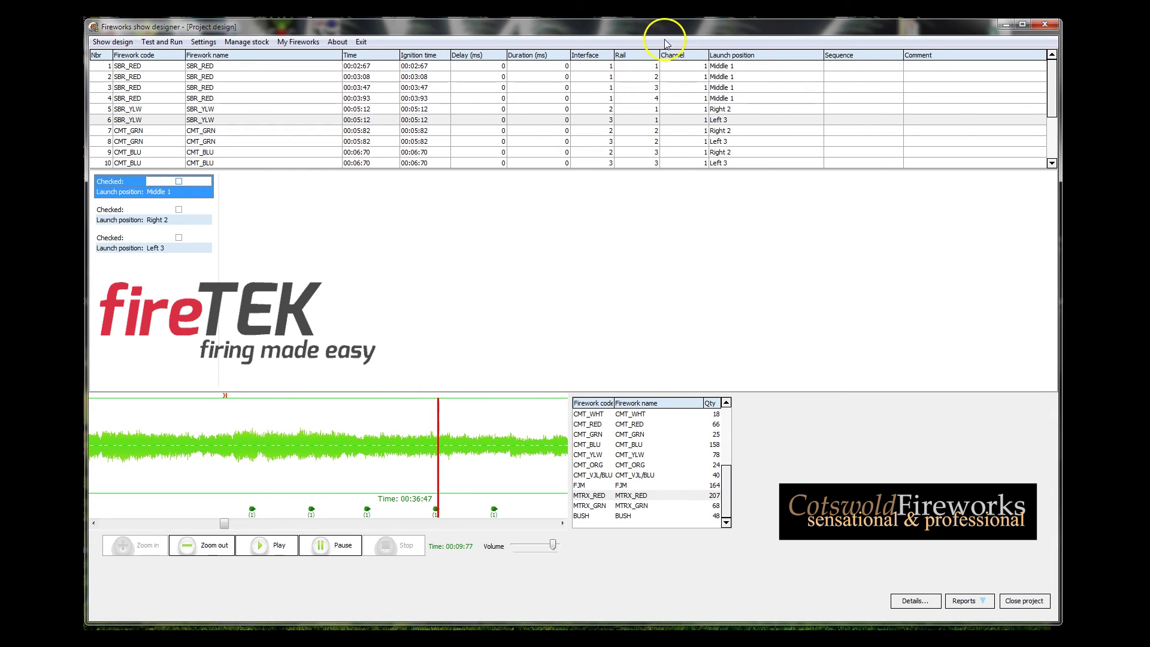